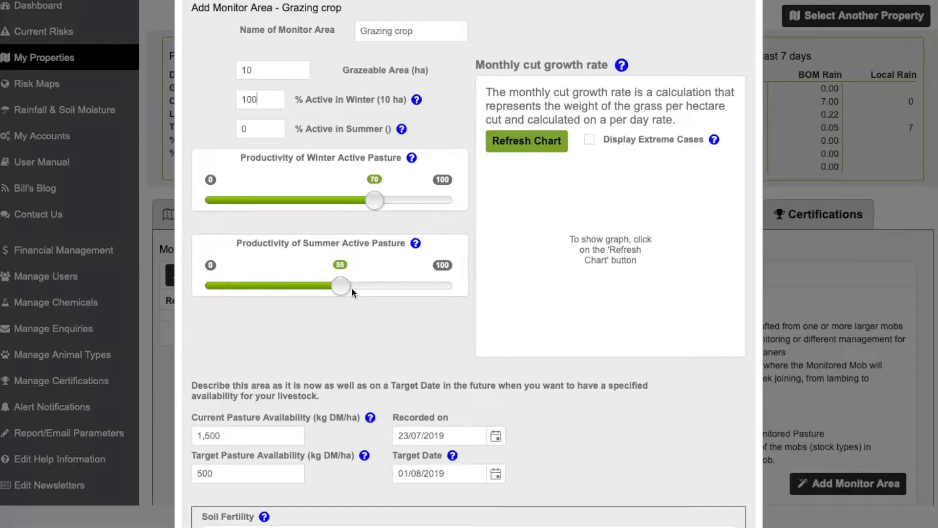
# - Set winter active pasture productivity to 100 and both current and target pasture availability to 2,000 kg DM/ha for the Grazing crop area
pyautogui.moveTo(379, 207); pyautogui.dragTo(464, 205)
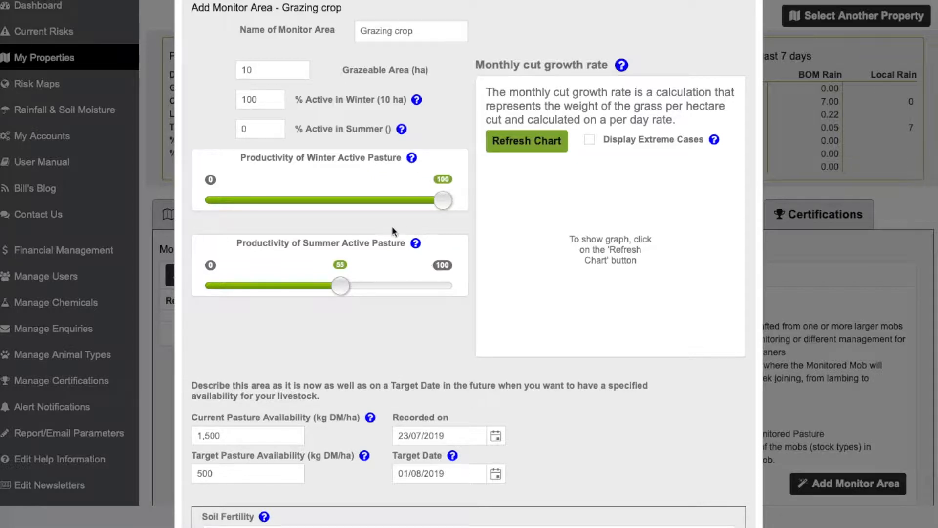
pyautogui.scroll(-2, 430, 162)
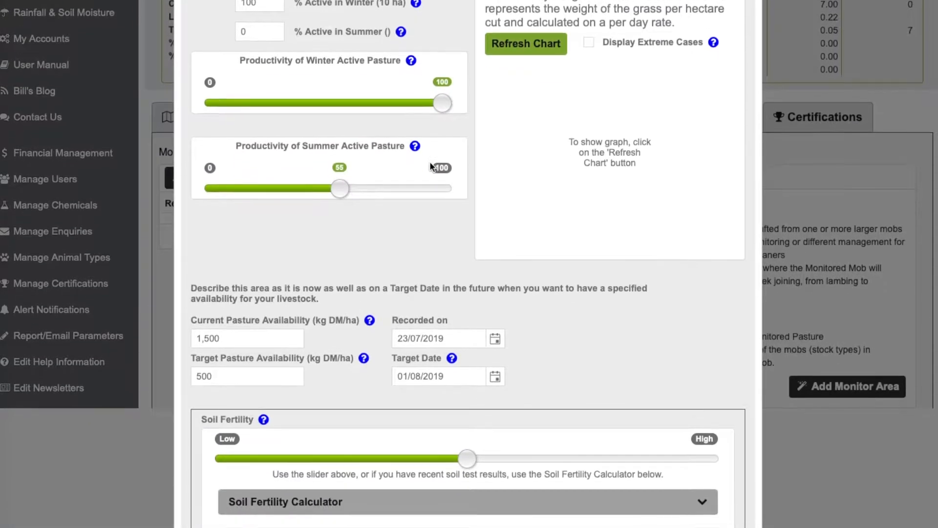
pyautogui.scroll(-1, 431, 163)
pyautogui.click(273, 302)
pyautogui.doubleClick(272, 301)
pyautogui.write('2,000')
pyautogui.click(250, 322)
pyautogui.doubleClick(229, 340)
pyautogui.press('BackSpace')
pyautogui.write('2000')
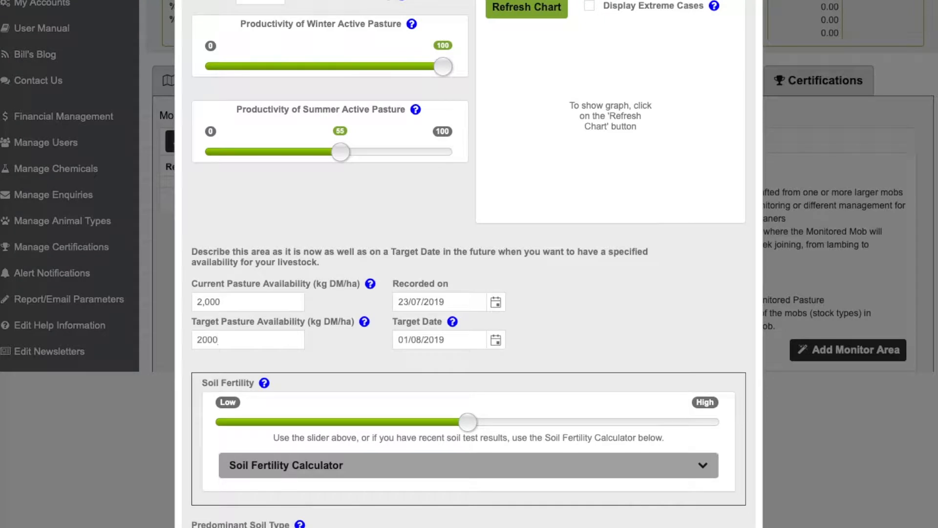
pyautogui.click(300, 348)
# - Set the soil fertility to High and save the Grazing crop monitor area
pyautogui.scroll(-1, 303, 345)
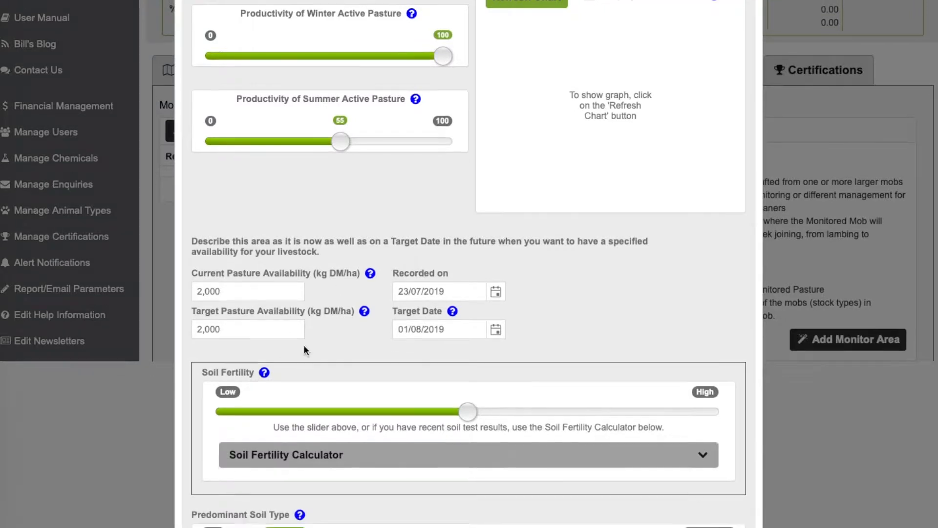
pyautogui.scroll(-3, 304, 344)
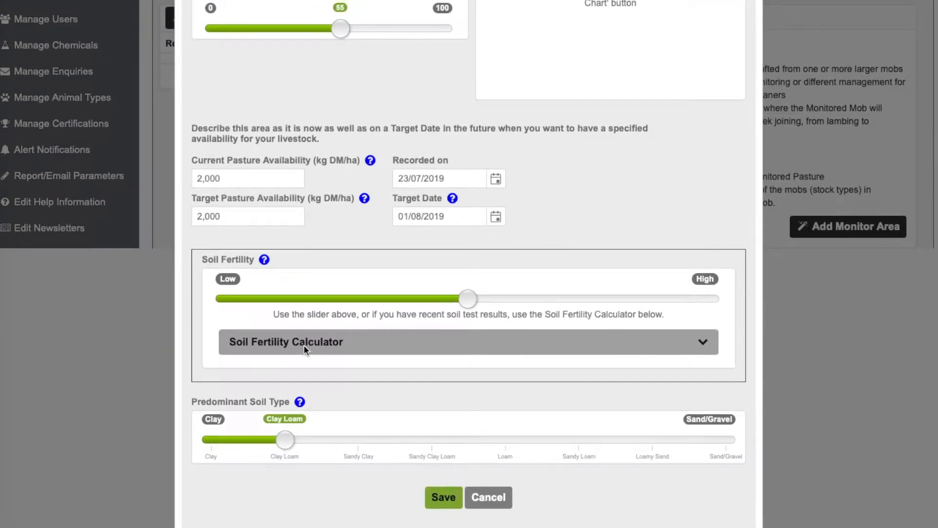
pyautogui.moveTo(466, 299); pyautogui.dragTo(715, 307)
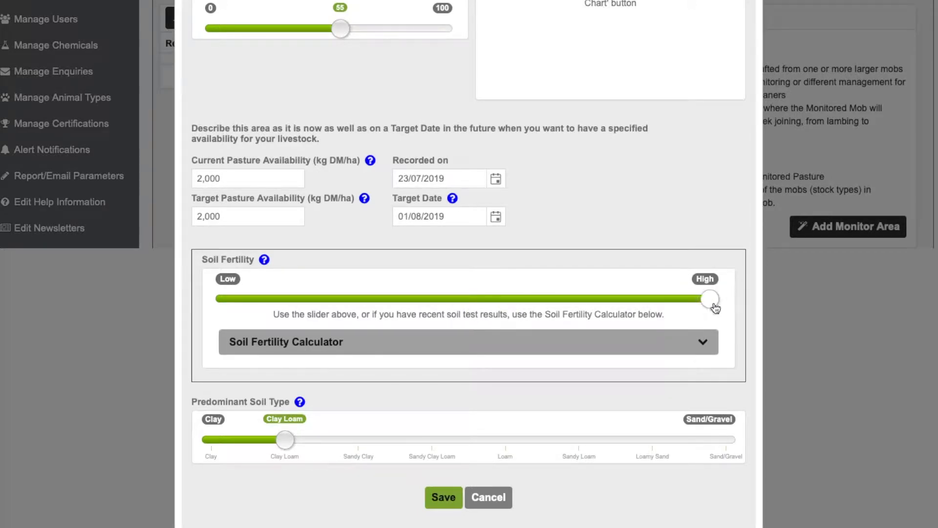
pyautogui.click(444, 498)
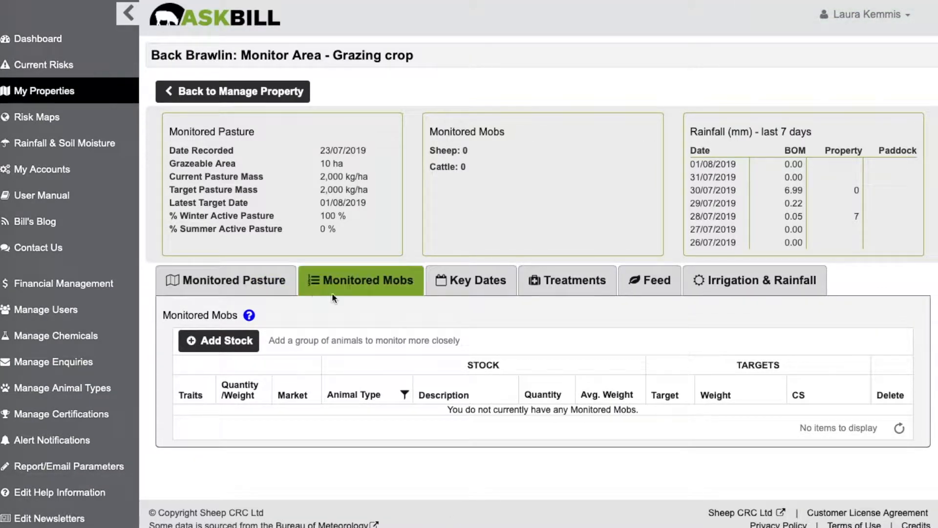
# - Start a new monitored mob described as "XB lambs" with stock class fat lambs - Weaners (12 wks - 1 year)
pyautogui.click(237, 340)
pyautogui.click(429, 79)
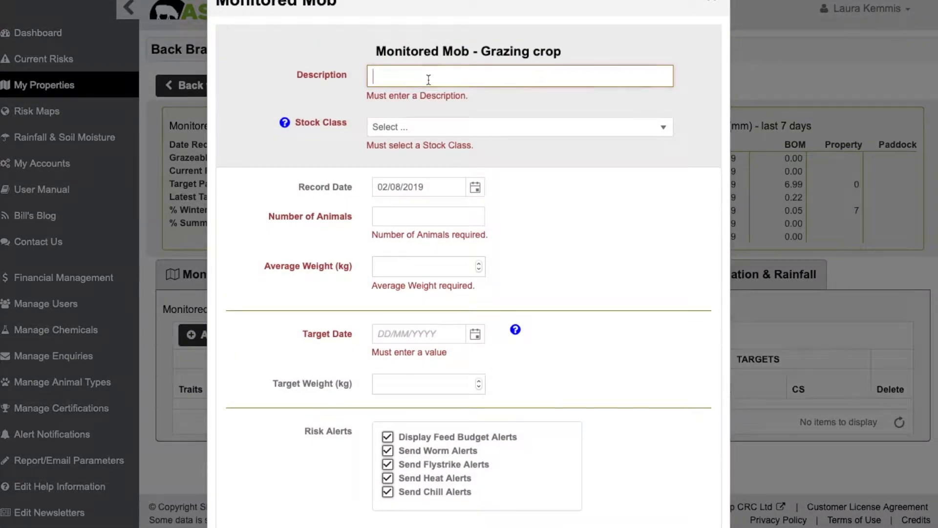
pyautogui.write('XB')
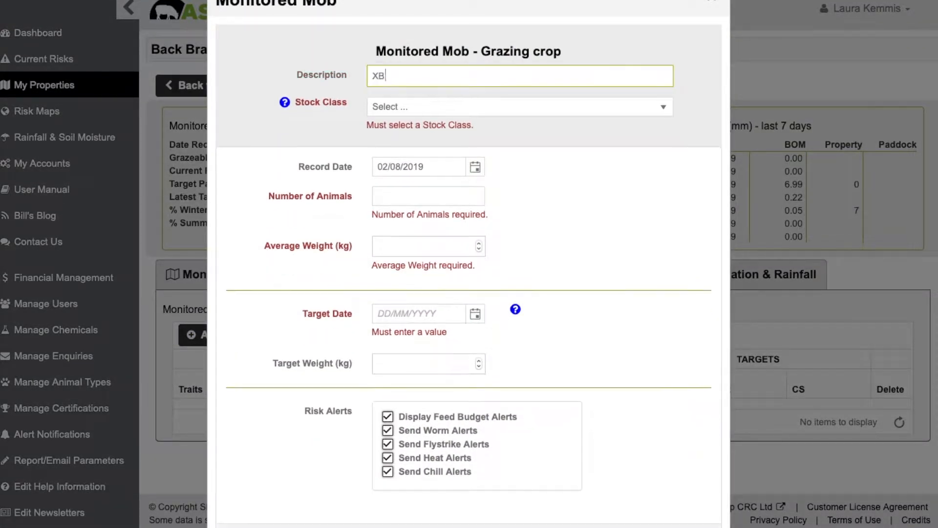
pyautogui.write(' lambs')
pyautogui.press('Tab')
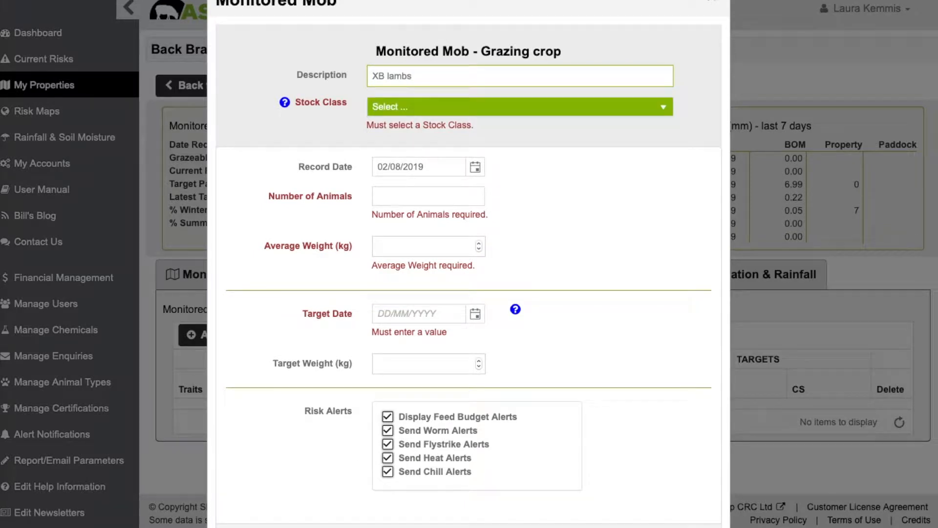
pyautogui.click(425, 108)
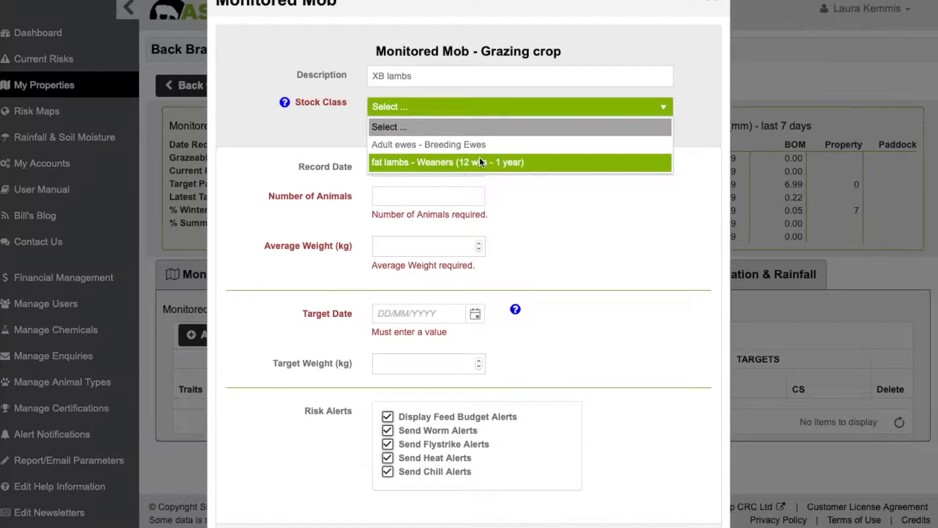
pyautogui.click(456, 163)
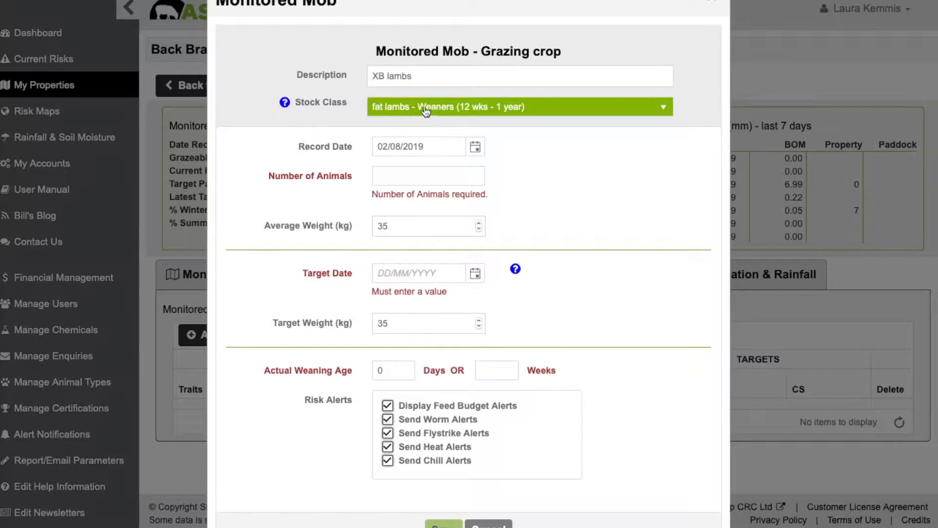
# - Set the number of animals in the XB lambs mob to 100
pyautogui.click(433, 71)
pyautogui.click(434, 173)
pyautogui.write('100')
pyautogui.press('Tab')
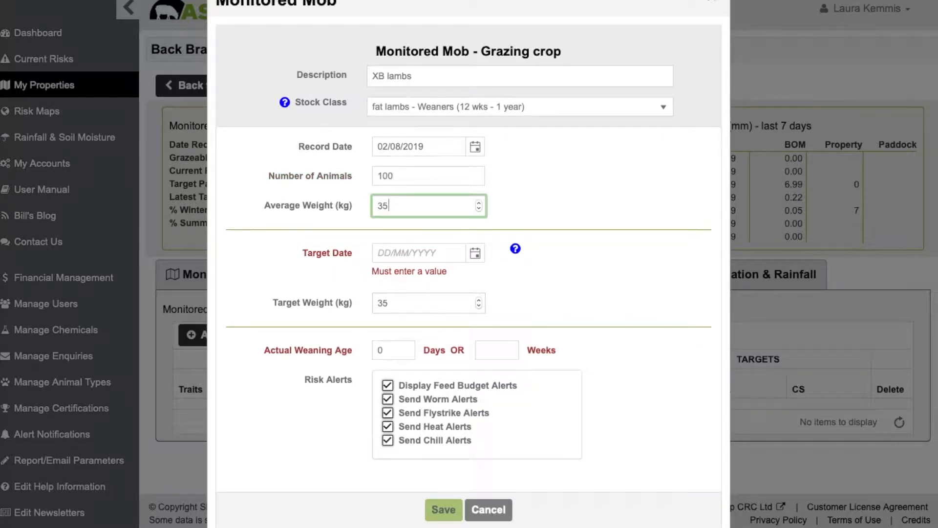
# - Give the mob a target date of 01/09/2019 and a target weight of 40 kg, and save it
pyautogui.press('Tab')
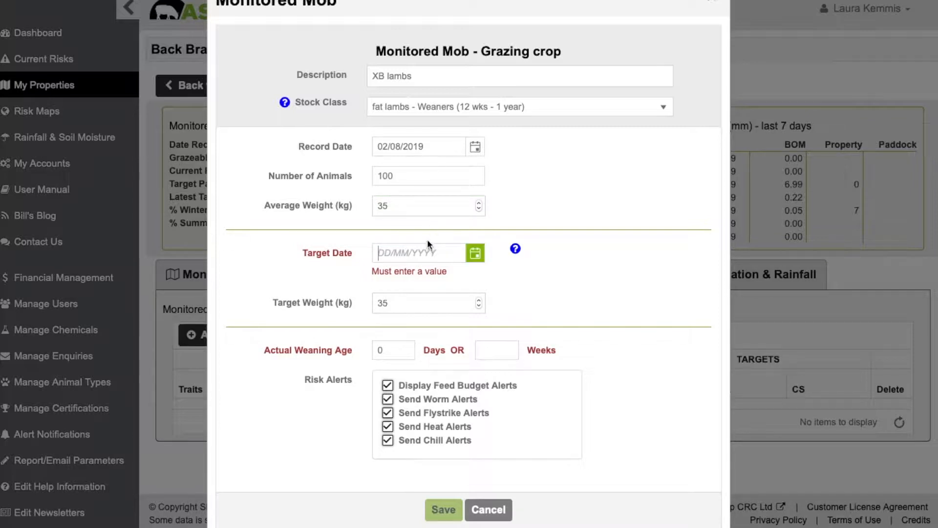
pyautogui.write('01/09/2019')
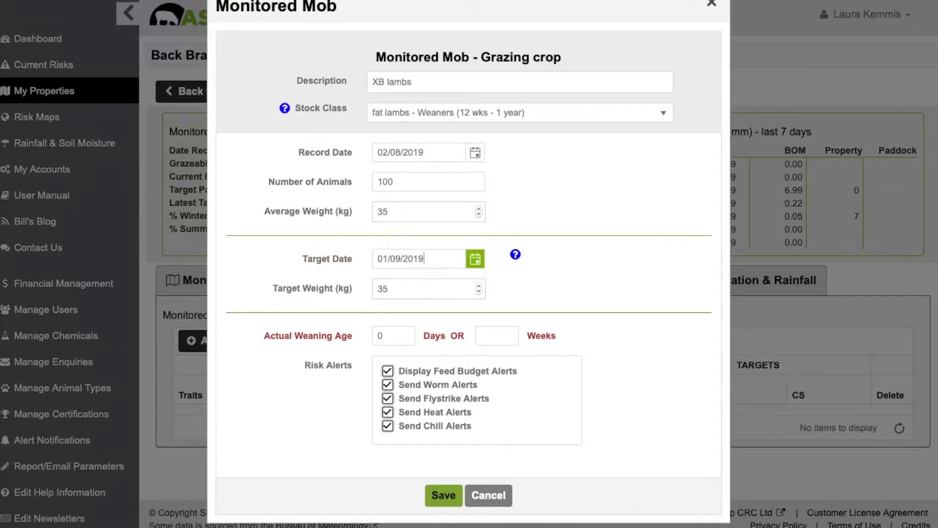
pyautogui.doubleClick(410, 294)
pyautogui.write('40')
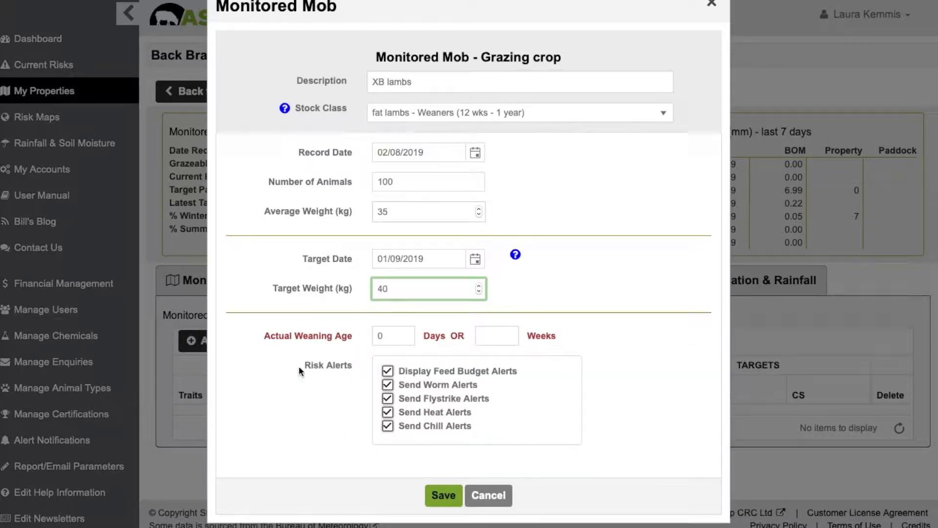
pyautogui.click(444, 496)
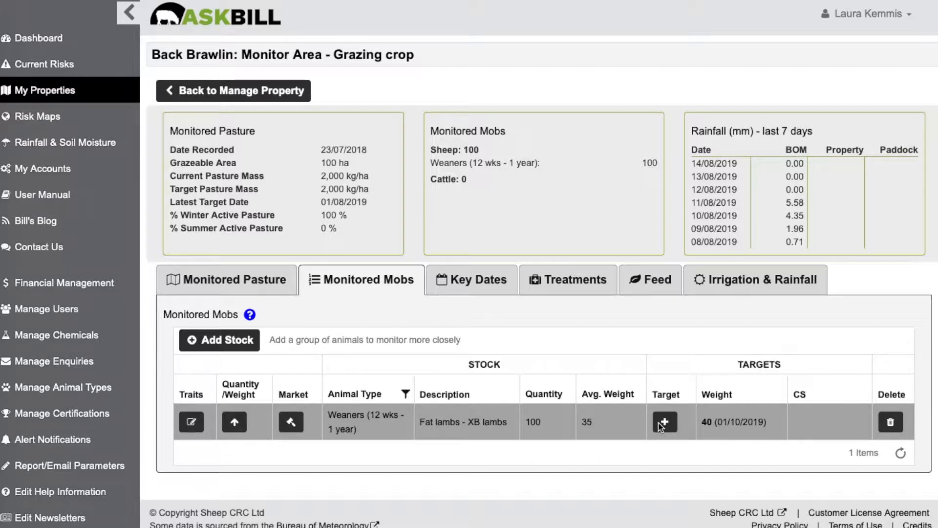
# - Start a quantity and weight update for the XB lambs mob with record date 15/08/2019
pyautogui.click(234, 422)
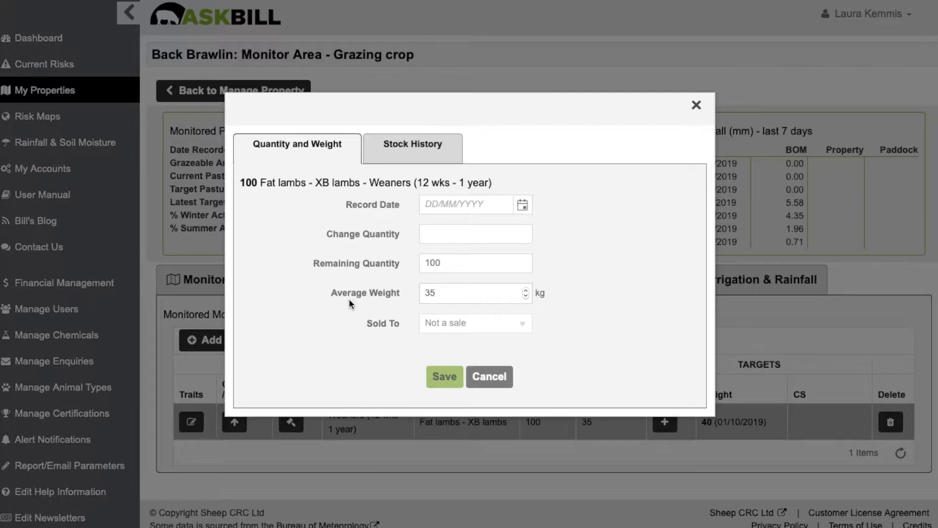
pyautogui.click(432, 201)
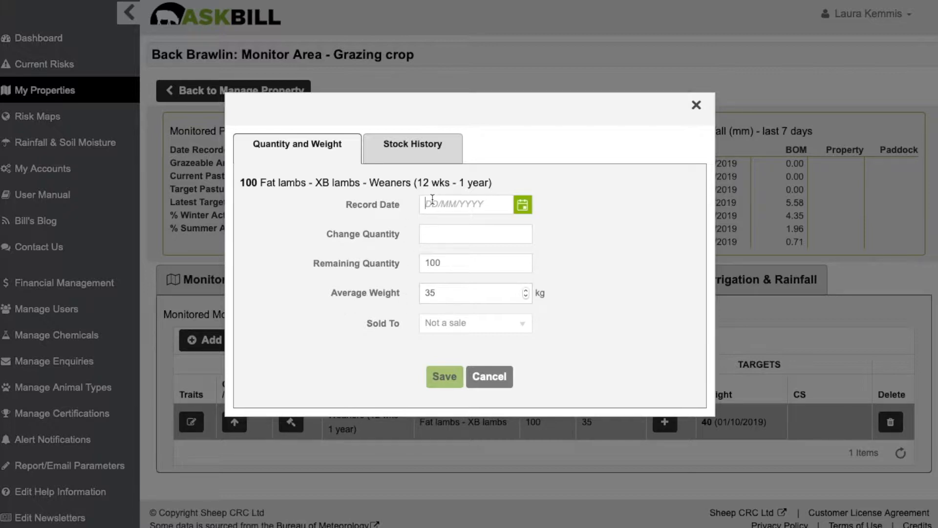
pyautogui.write('15/08/2019')
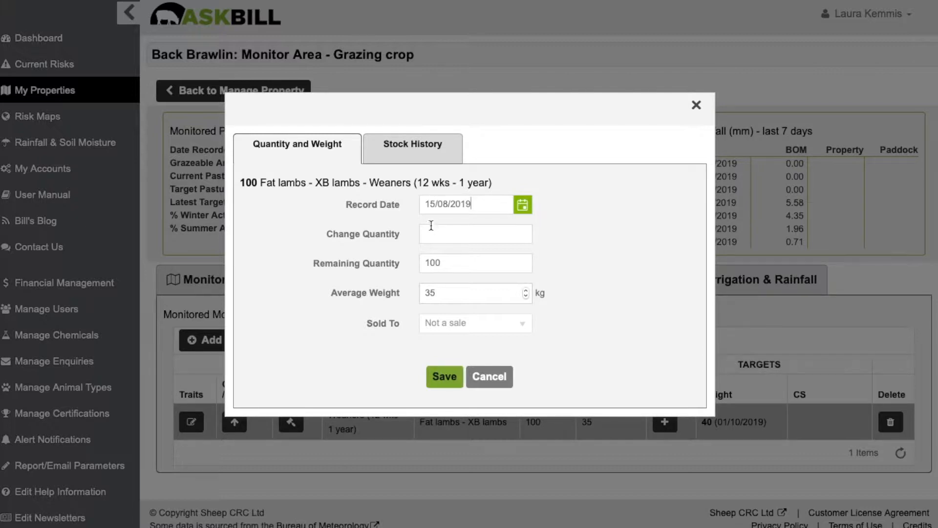
# - Try quantity changes of 10 and -10 for the XB lambs mob
pyautogui.click(431, 235)
pyautogui.write('1')
pyautogui.write('0')
pyautogui.press('BackSpace')
pyautogui.press('BackSpace')
pyautogui.write('-10')
# - Set the mob's remaining quantity to 120, clear its average weight, and save the stock update
pyautogui.doubleClick(443, 259)
pyautogui.write('120')
pyautogui.click(447, 295)
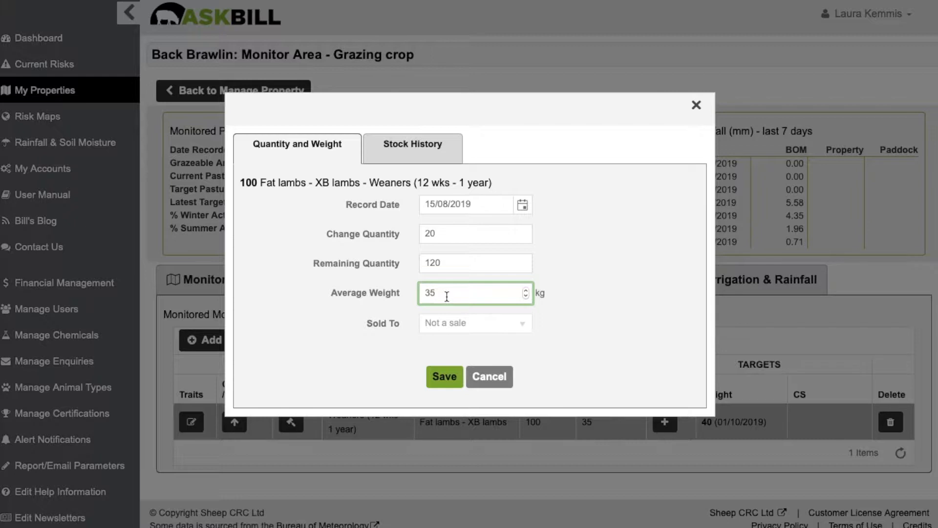
pyautogui.press('BackSpace')
pyautogui.press('BackSpace')
pyautogui.click(445, 379)
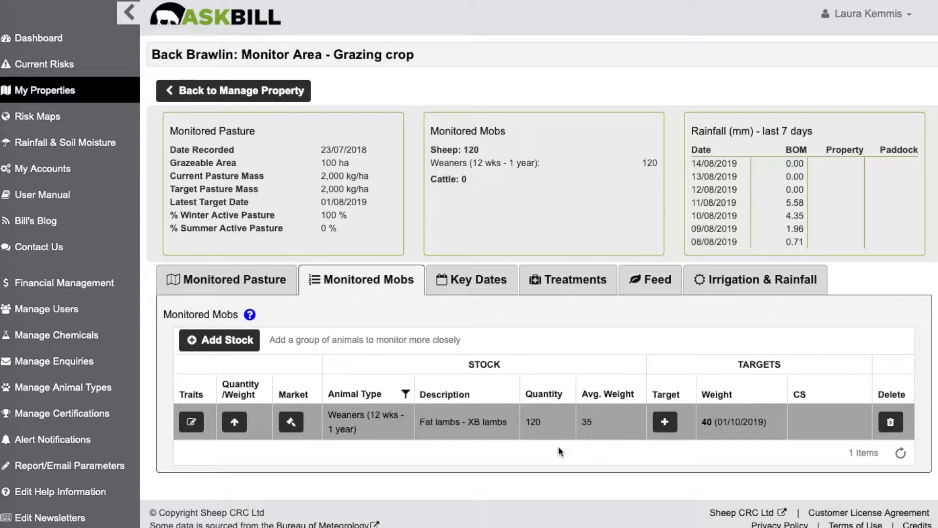
# - View the XB lambs stock history, open the 15/08/2019 record for editing, and close the history without changes
pyautogui.click(235, 422)
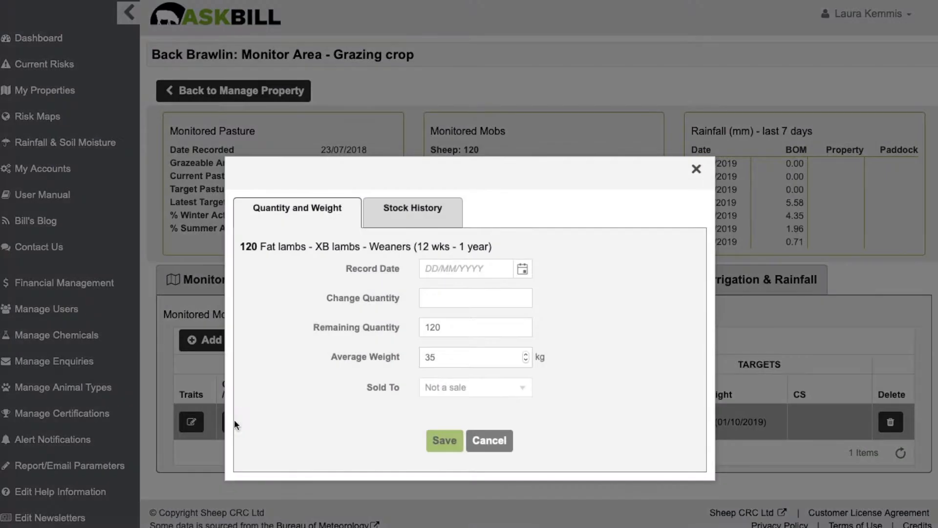
pyautogui.click(414, 216)
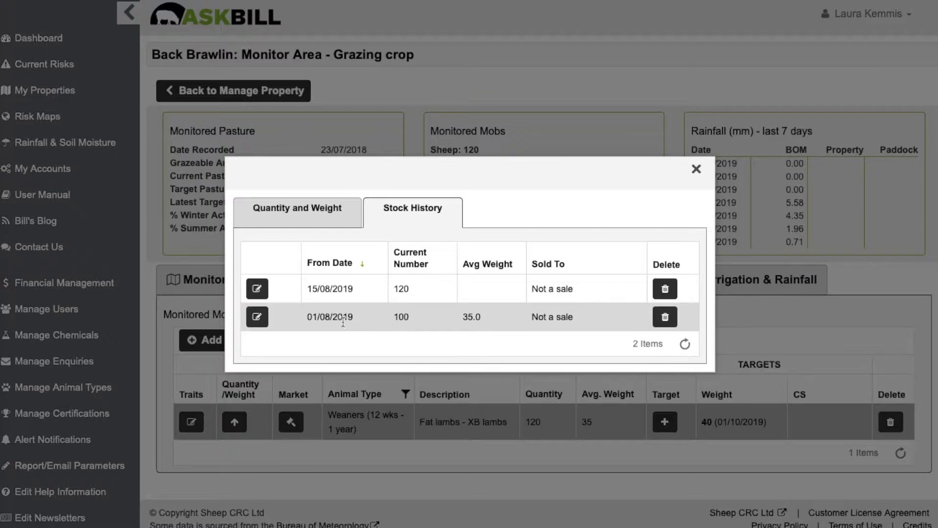
pyautogui.click(256, 290)
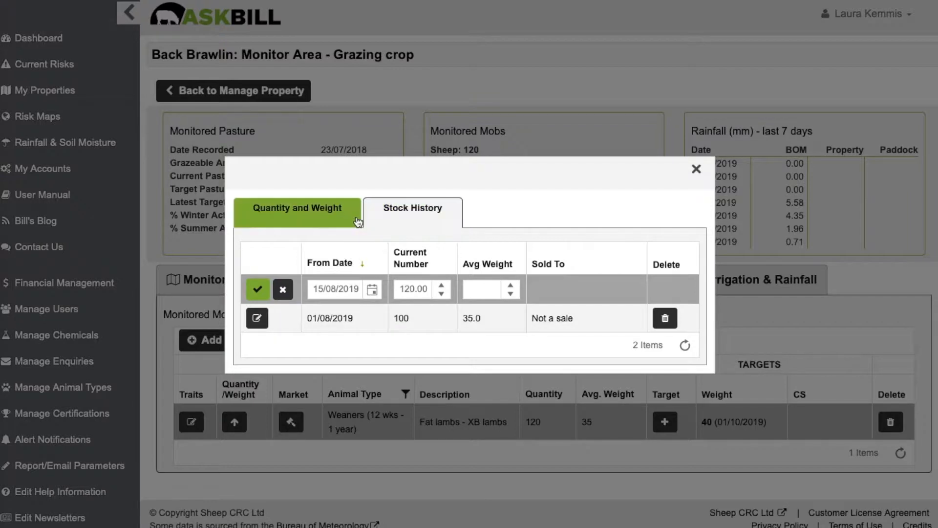
pyautogui.click(697, 169)
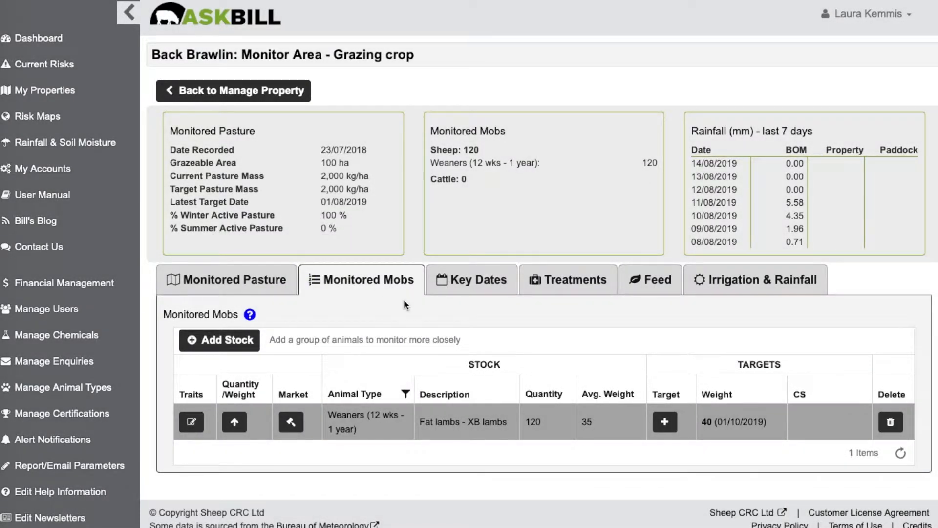
# - Change the shearing key date for the XB lambs to 01/11/2019 and save it
pyautogui.click(472, 281)
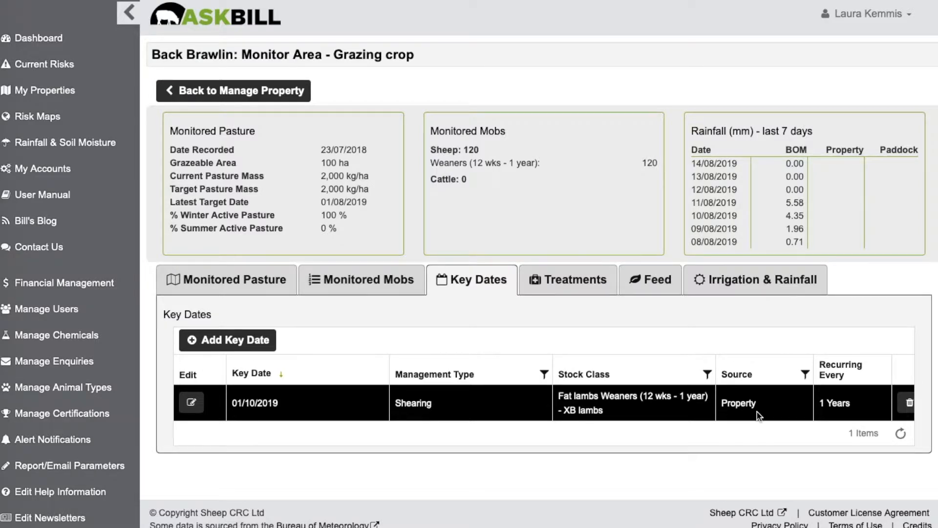
pyautogui.hscroll(2, 758, 411)
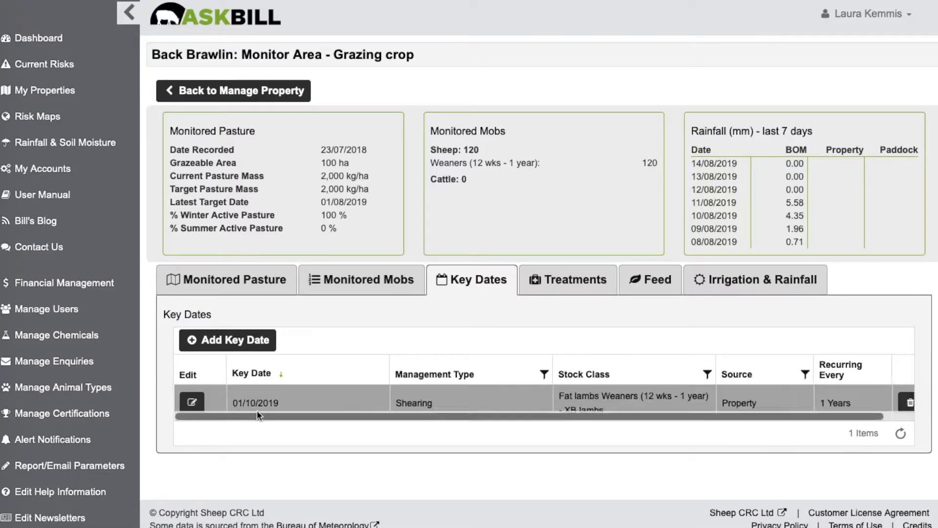
pyautogui.click(192, 403)
pyautogui.click(520, 153)
pyautogui.click(533, 153)
pyautogui.press('Delete')
pyautogui.press('Delete')
pyautogui.write('1/11/2019')
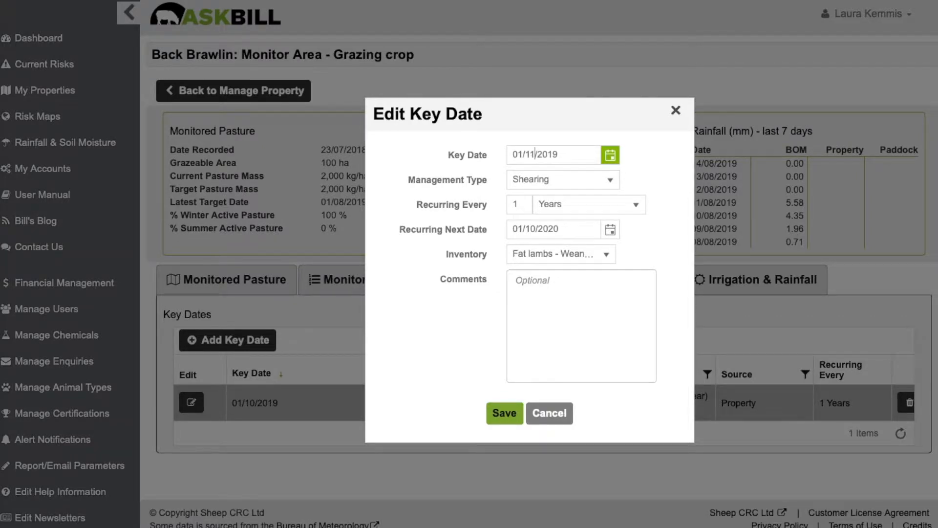
pyautogui.click(503, 413)
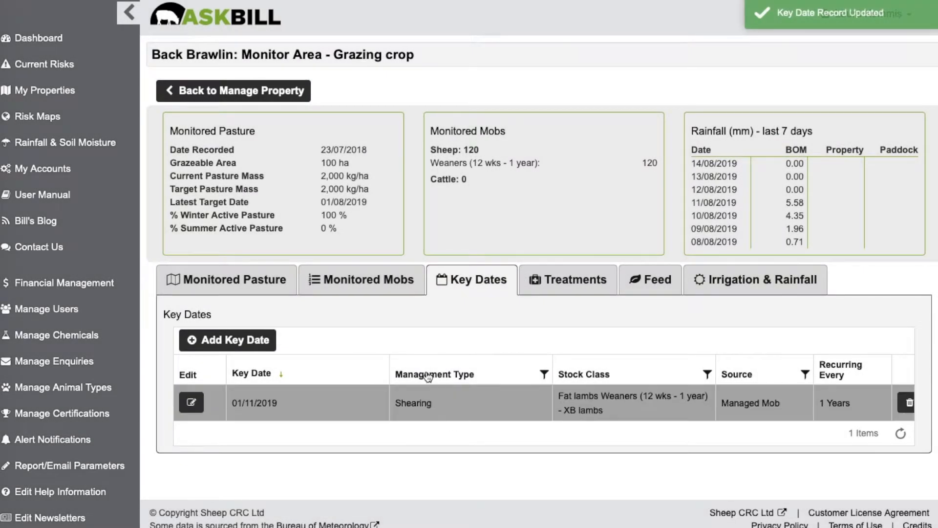
# - Review the monitor area's treatments, feed records, and daily rainfall and temperature table
pyautogui.click(552, 283)
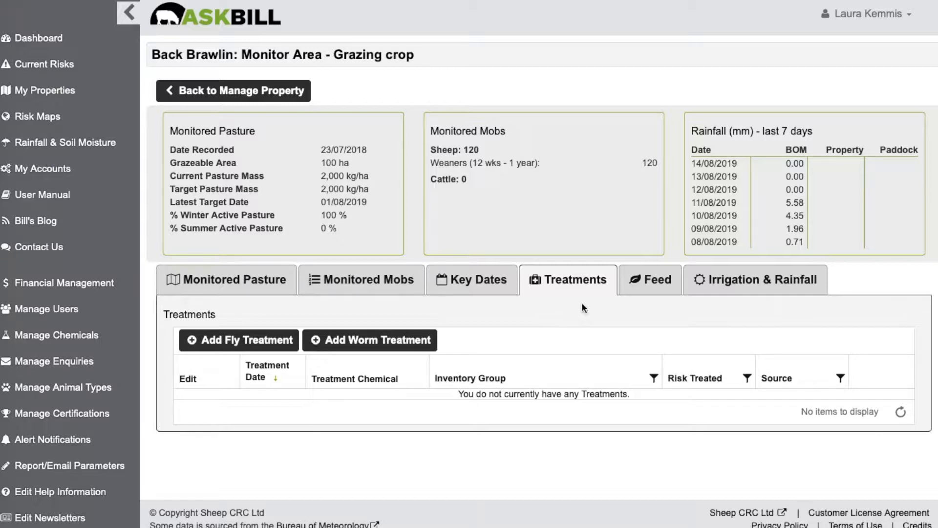
pyautogui.click(645, 279)
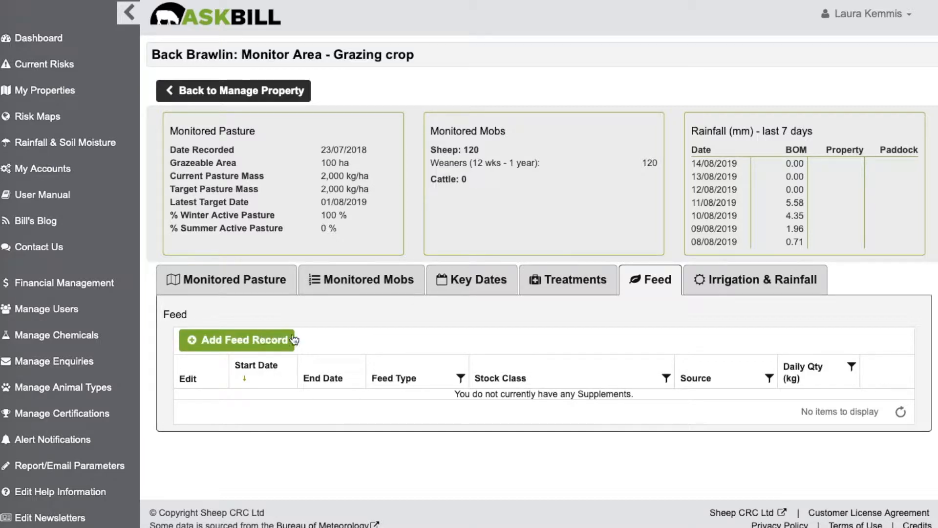
pyautogui.click(751, 290)
pyautogui.scroll(-2, 749, 286)
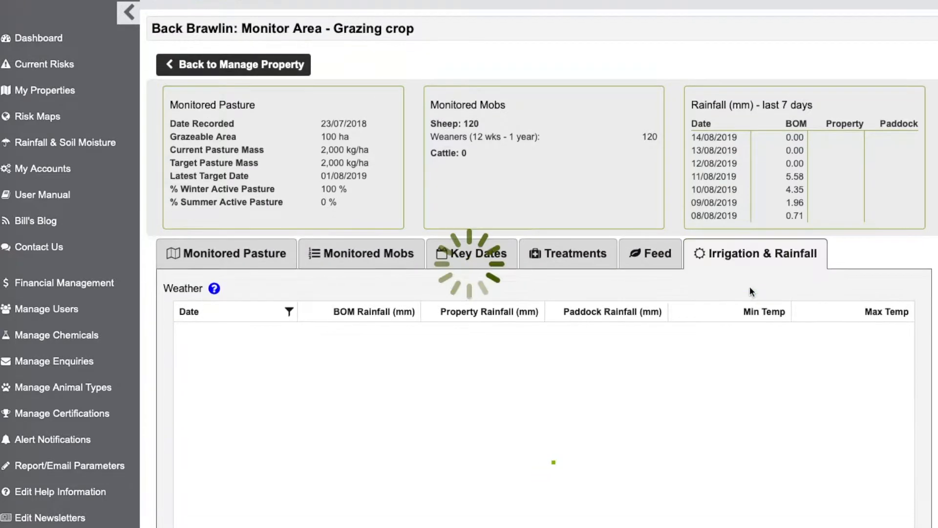
pyautogui.scroll(-2, 751, 292)
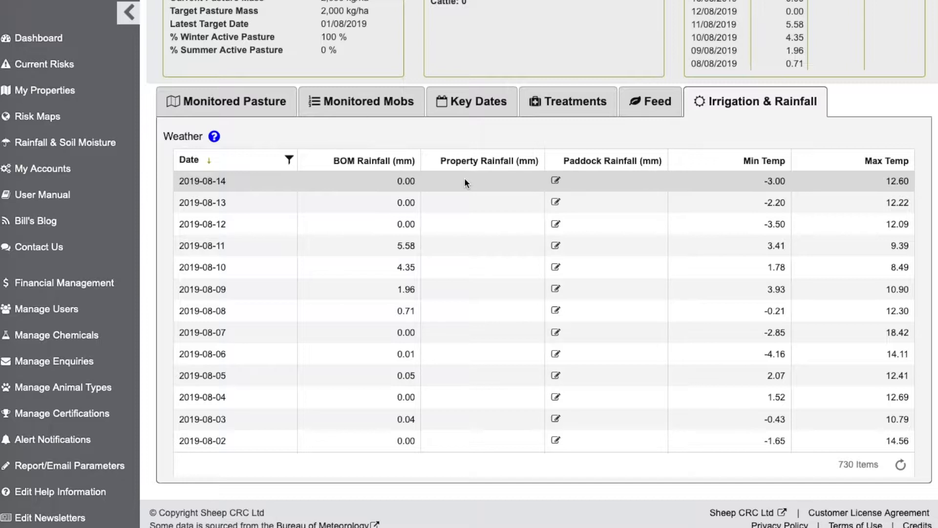
pyautogui.scroll(1, 686, 446)
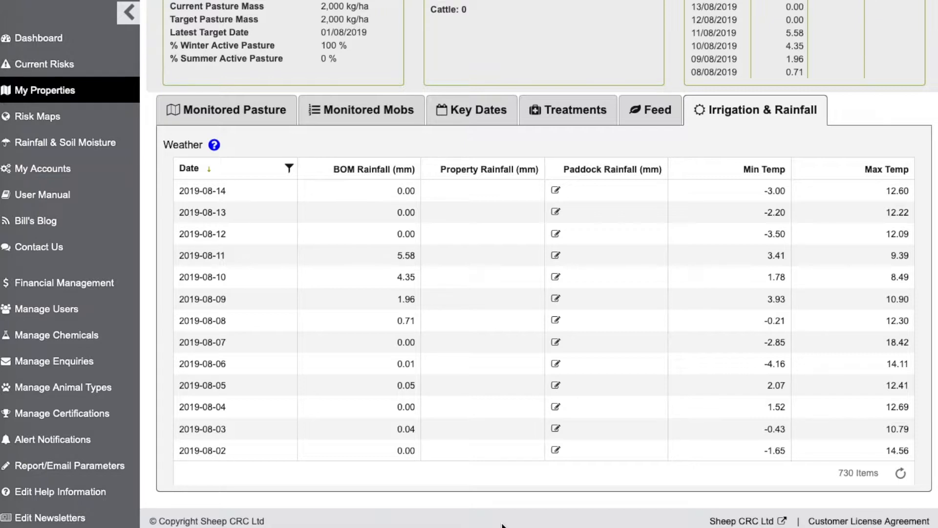
# - Return from the Grazing crop monitor area to the property's list of monitor areas
pyautogui.scroll(4, 491, 322)
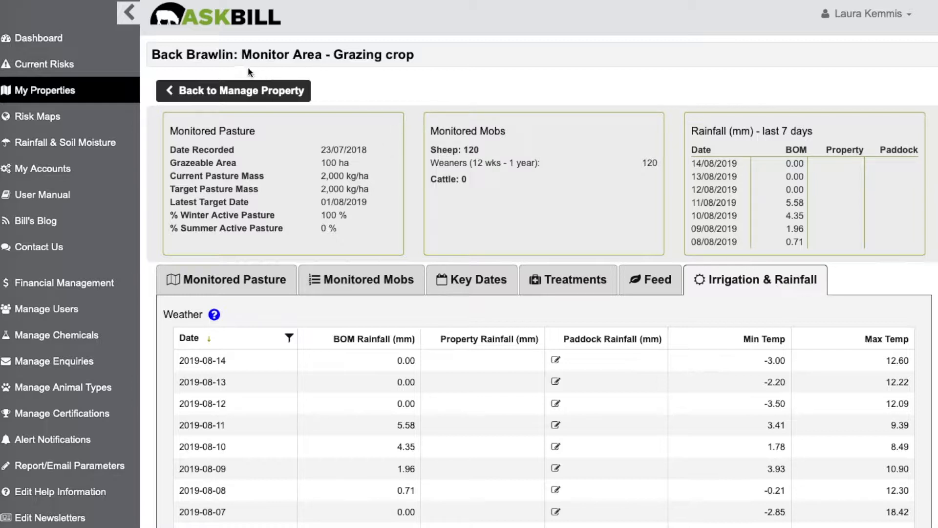
pyautogui.moveTo(241, 57); pyautogui.dragTo(438, 59)
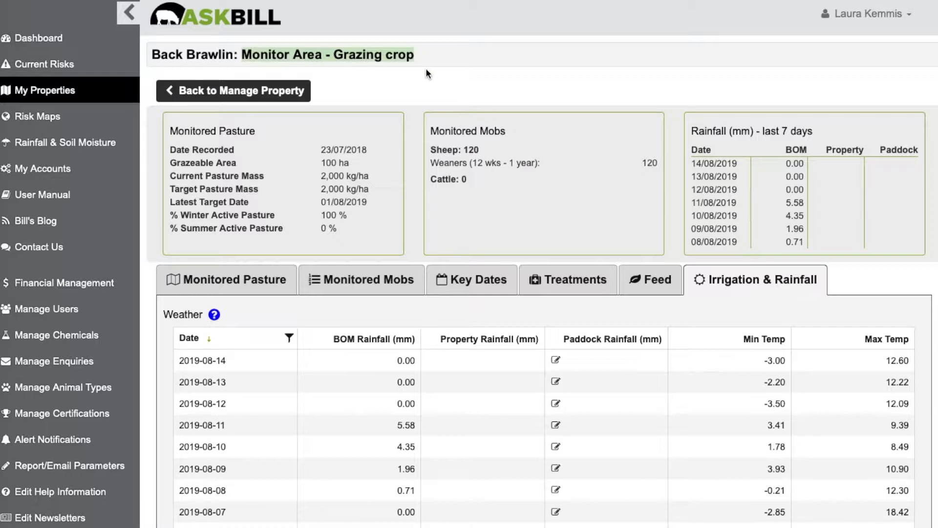
pyautogui.click(251, 99)
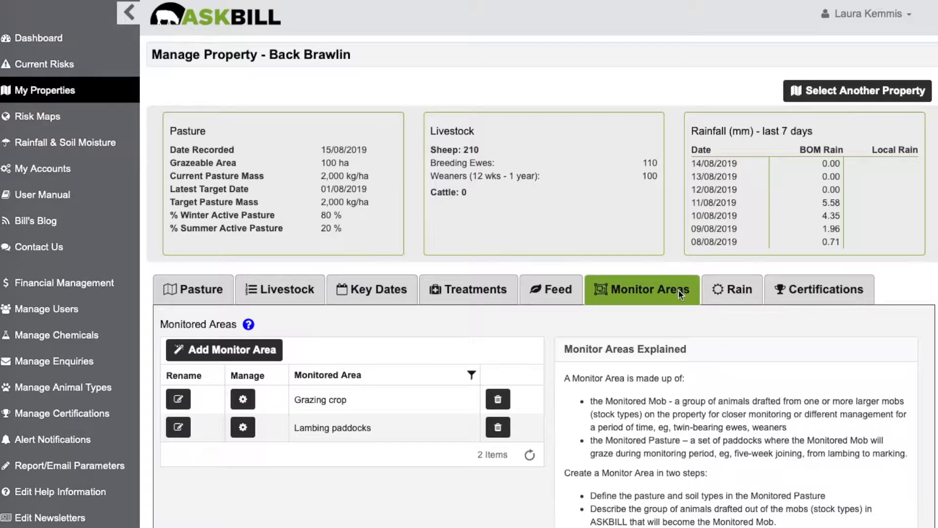
# - Start a new monitor area named feedlot with a grazeable area of 1 ha
pyautogui.click(232, 351)
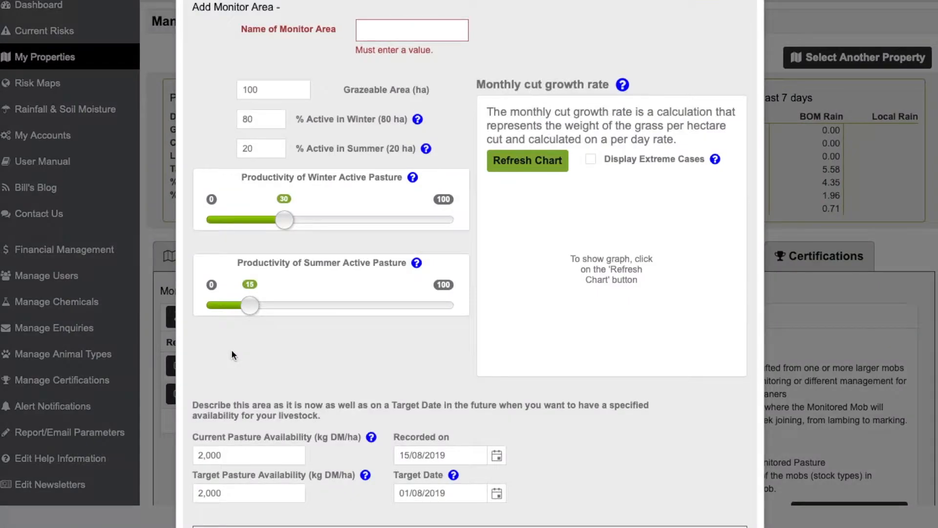
pyautogui.write('feedlot')
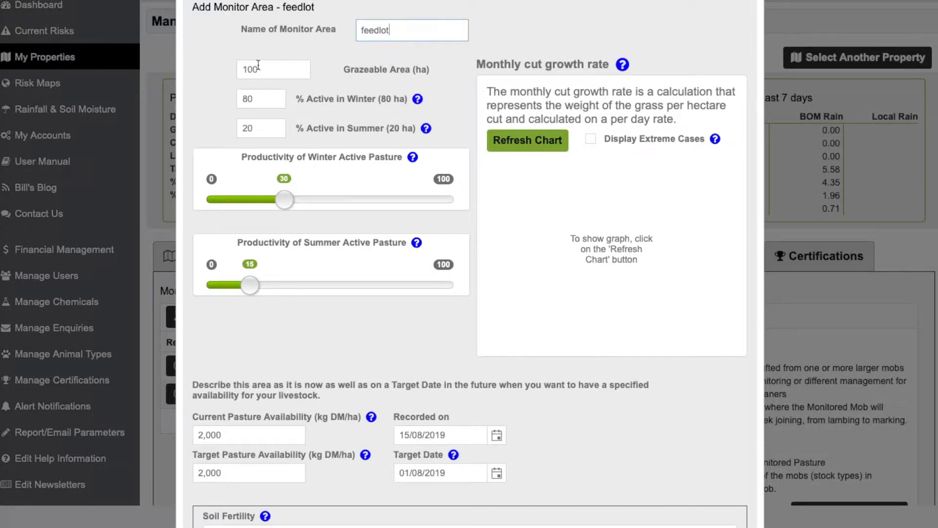
pyautogui.press('Tab')
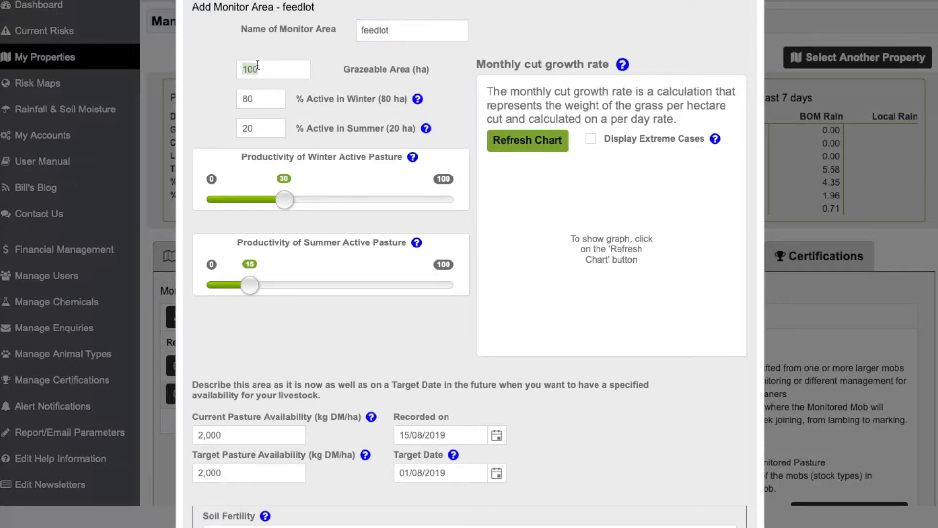
pyautogui.write('1')
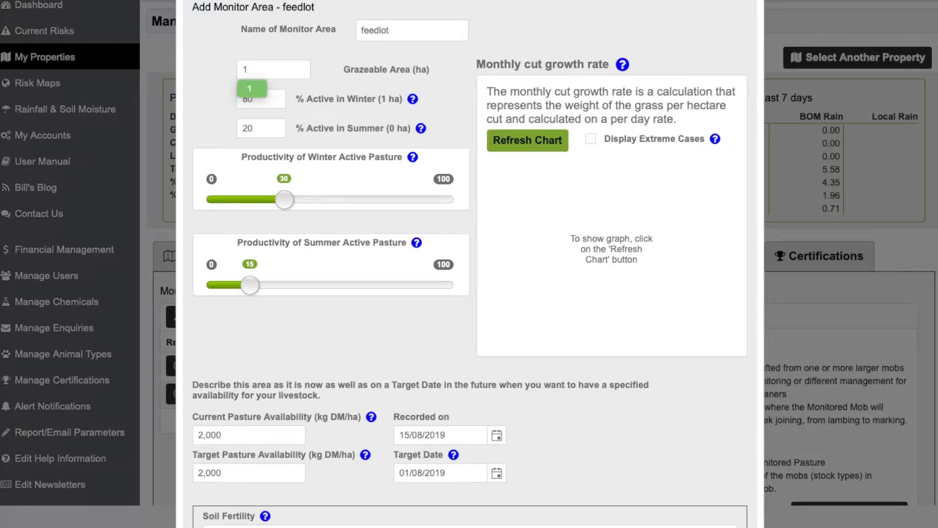
pyautogui.click(274, 104)
pyautogui.doubleClick(274, 104)
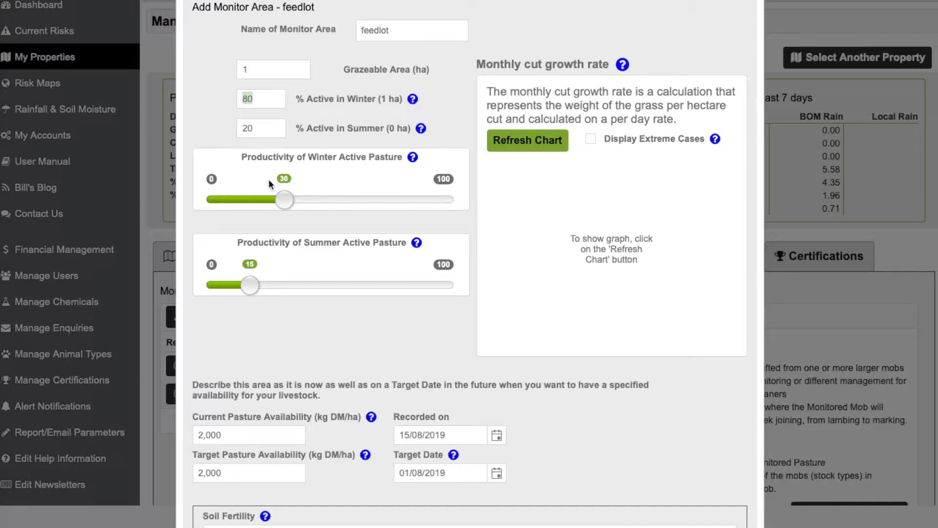
# - Set the productivity of both the winter active and summer active pasture to 0
pyautogui.moveTo(284, 201); pyautogui.dragTo(223, 231)
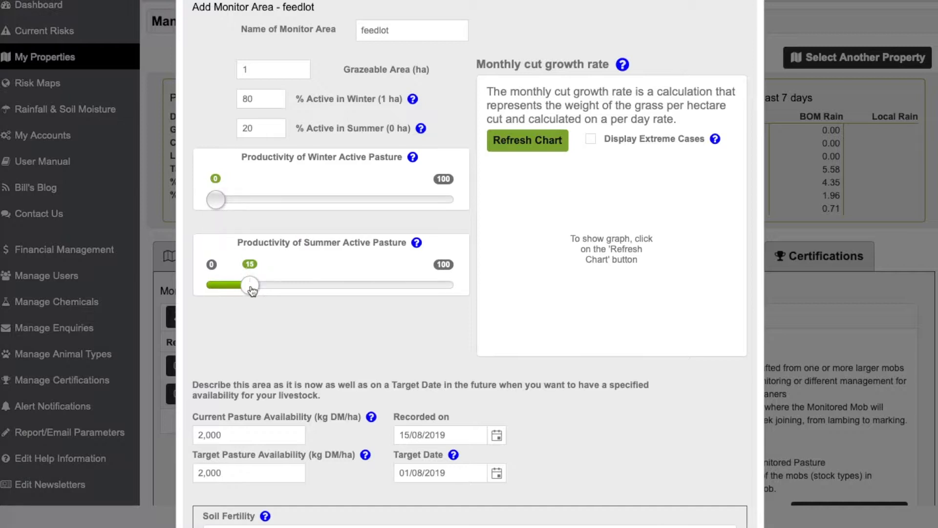
pyautogui.moveTo(252, 288); pyautogui.dragTo(195, 283)
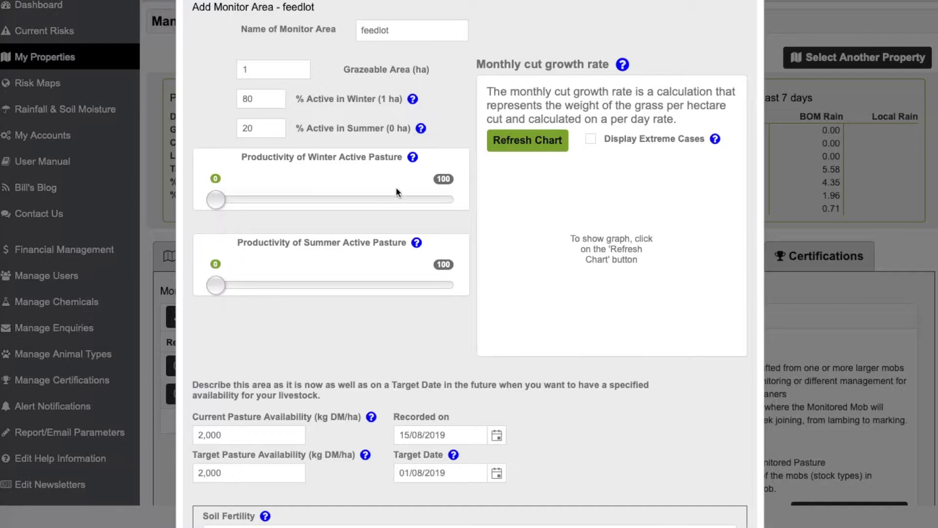
pyautogui.scroll(-1, 323, 98)
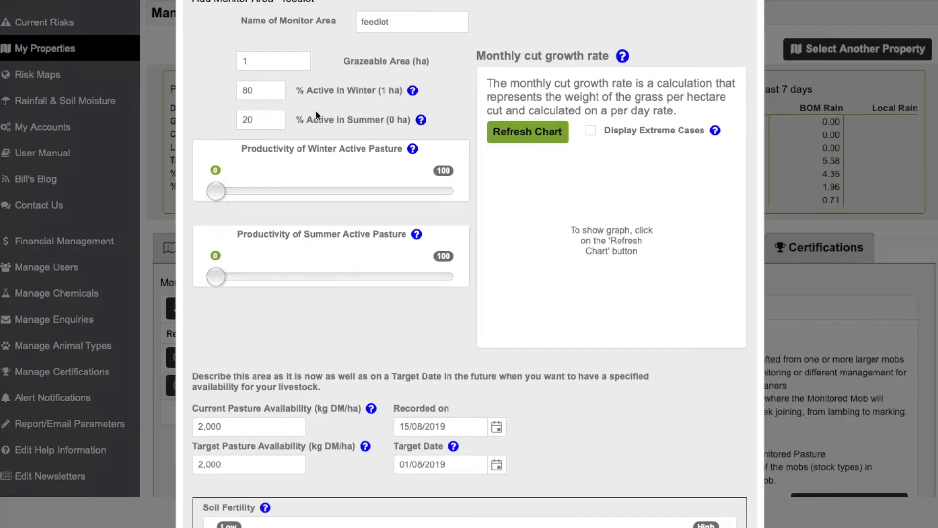
pyautogui.scroll(1, 310, 110)
pyautogui.click(385, 28)
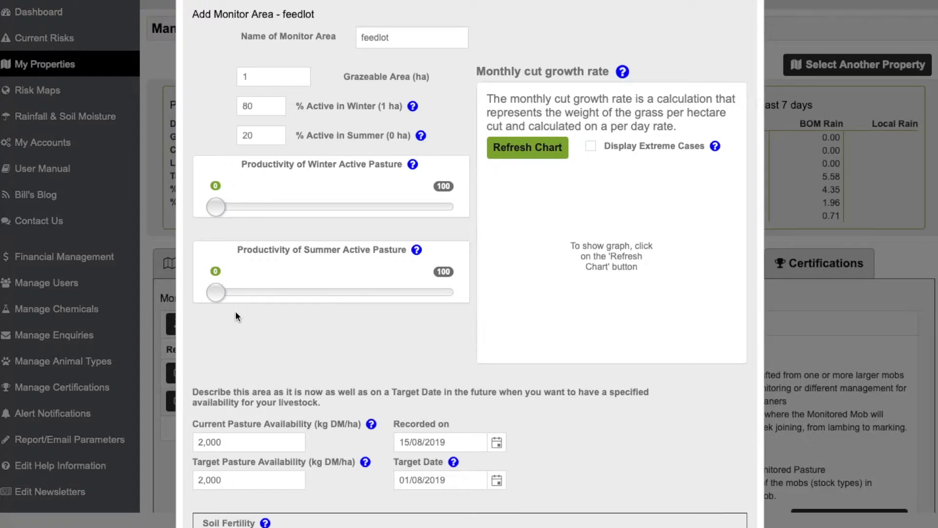
# - Set the feedlot's current and target pasture availability to 0 kg DM/ha
pyautogui.scroll(-3, 235, 310)
pyautogui.doubleClick(233, 345)
pyautogui.write('0')
pyautogui.doubleClick(239, 384)
pyautogui.write('0')
# - Set the feedlot's soil fertility to the lowest level and its predominant soil type to Sand/Gravel, and save the monitor area
pyautogui.scroll(-5, 240, 383)
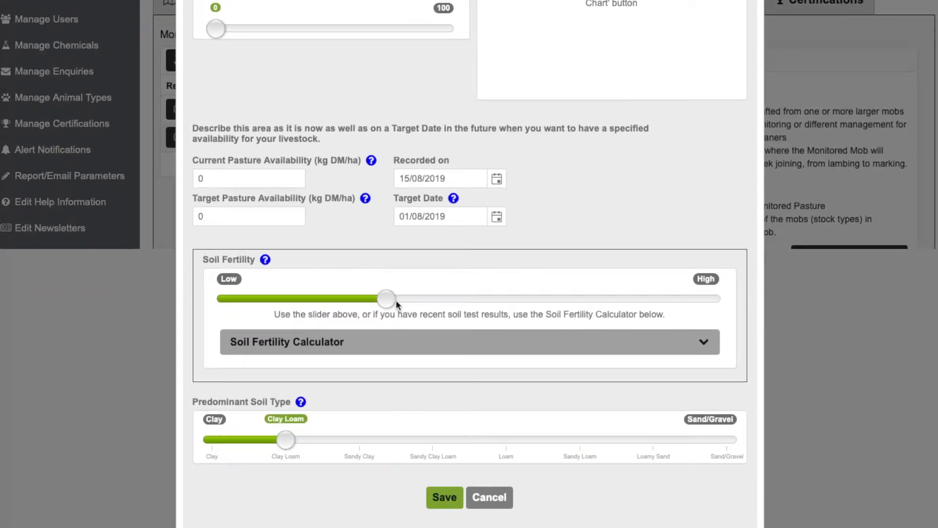
pyautogui.moveTo(396, 301); pyautogui.dragTo(200, 304)
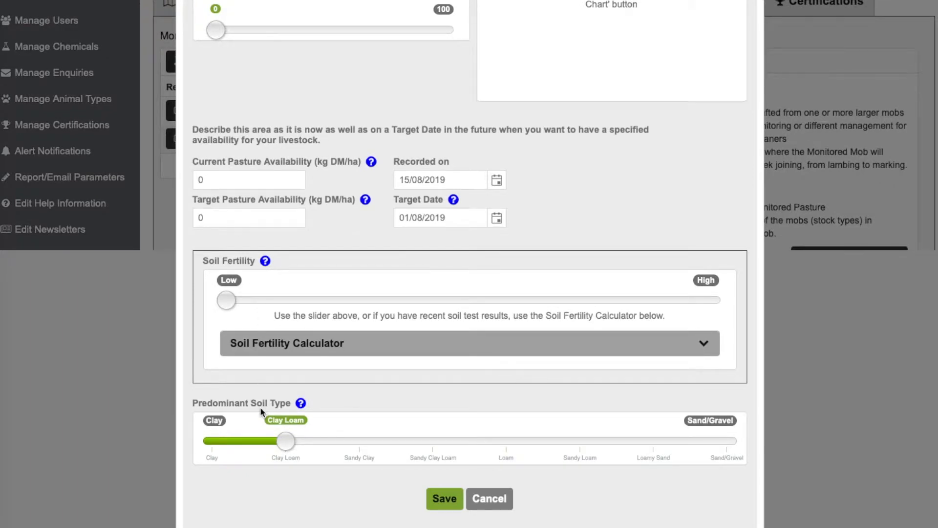
pyautogui.moveTo(288, 442); pyautogui.dragTo(741, 442)
pyautogui.scroll(-1, 696, 455)
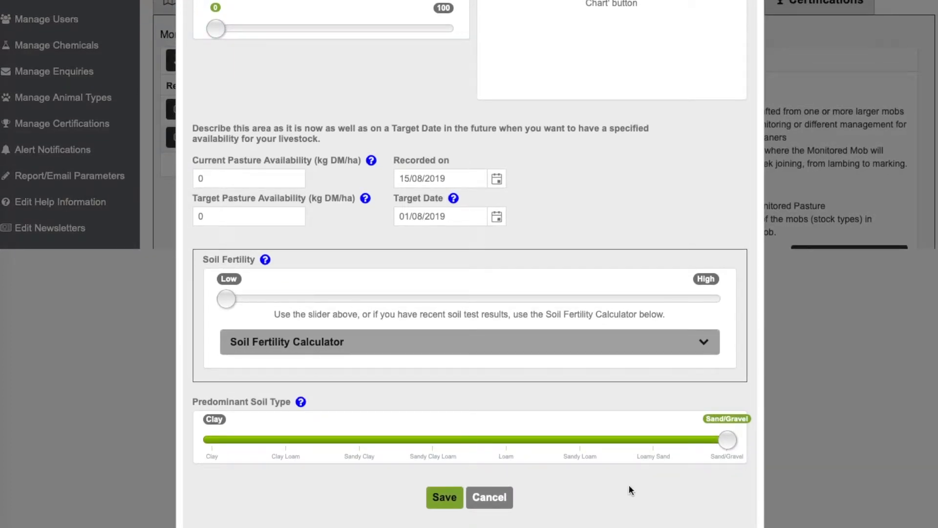
pyautogui.click(440, 498)
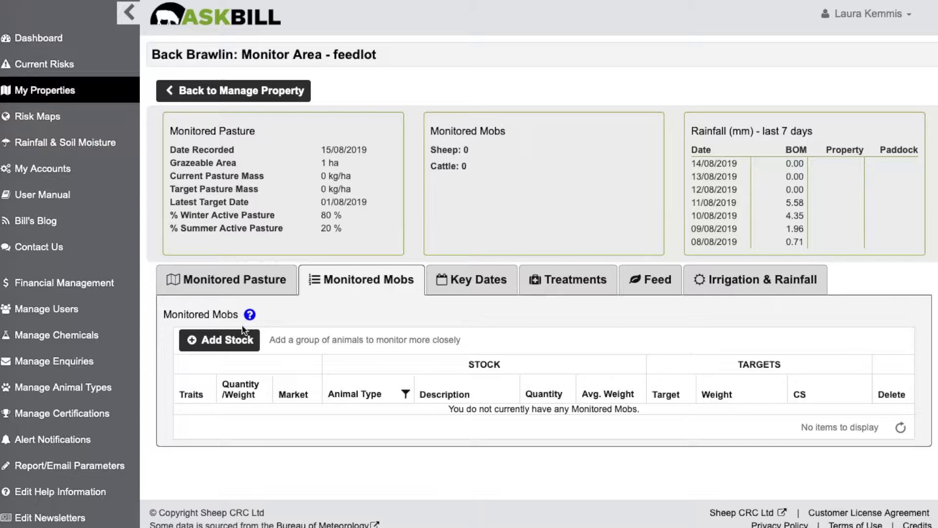
# - Add a monitored mob to the feedlot described as XB lambs with stock class Fat lambs - Weaners (12 wks - 1 year)
pyautogui.click(243, 339)
pyautogui.click(432, 76)
pyautogui.write('XB lambs')
pyautogui.click(433, 111)
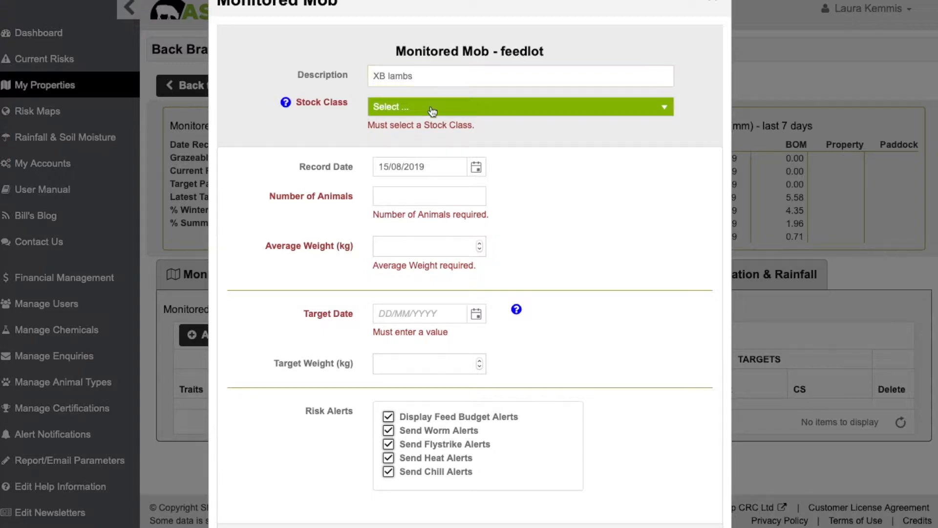
pyautogui.click(421, 156)
# - Set the mob's number of animals to 1000 and target date to 01/09/2019, and save the mob
pyautogui.click(407, 175)
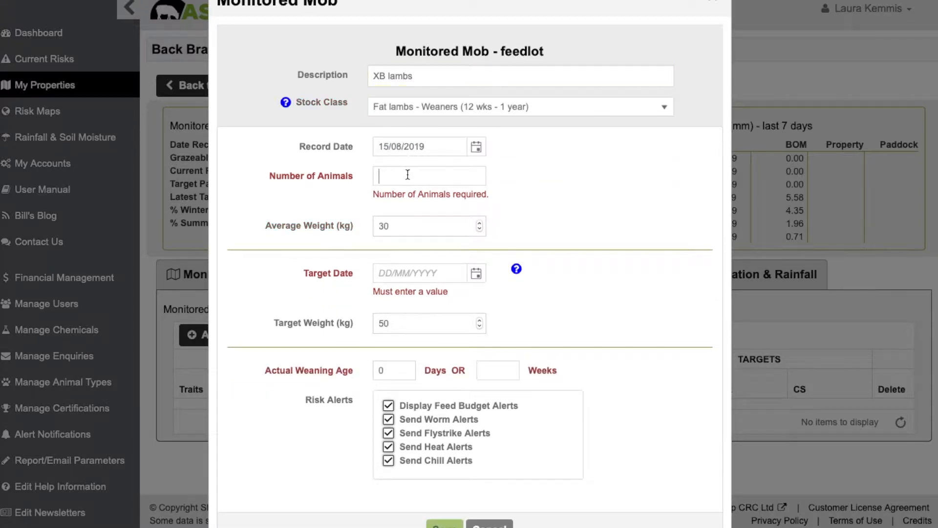
pyautogui.write('1000')
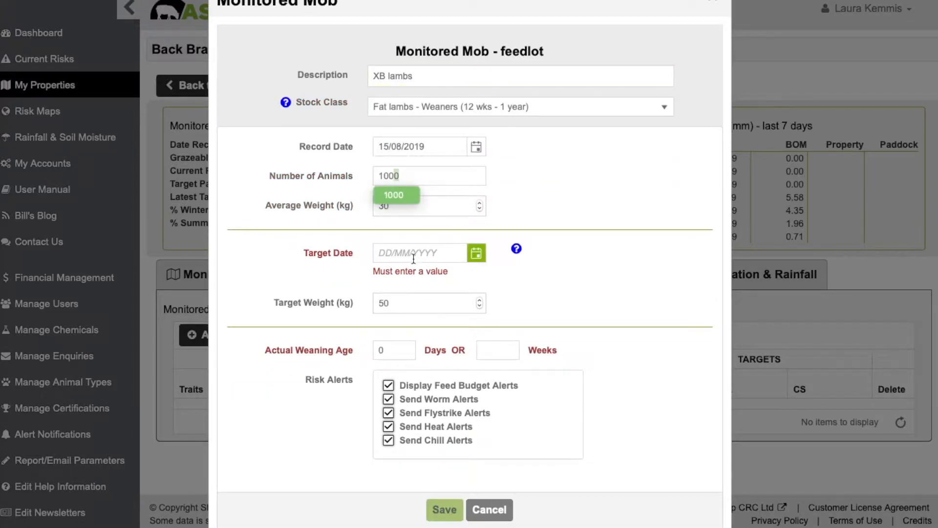
pyautogui.click(415, 258)
pyautogui.write('01/09/2019')
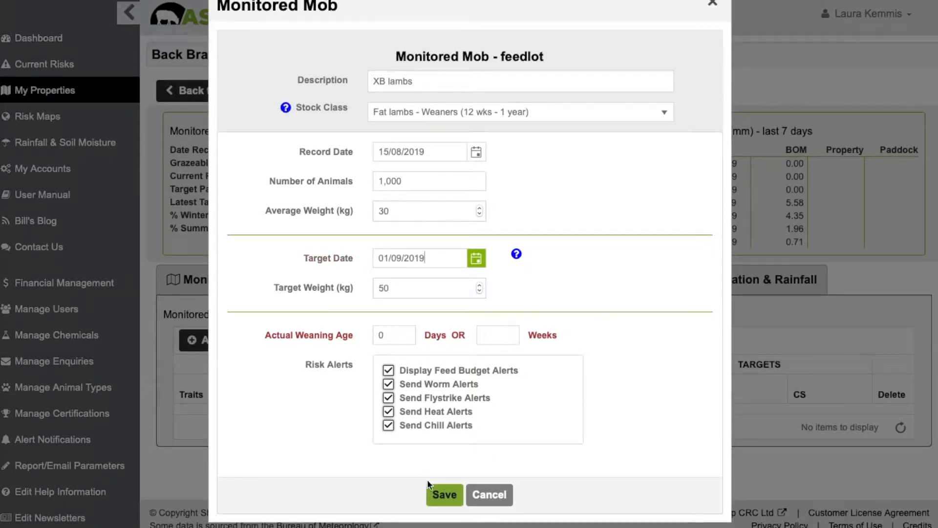
pyautogui.click(444, 495)
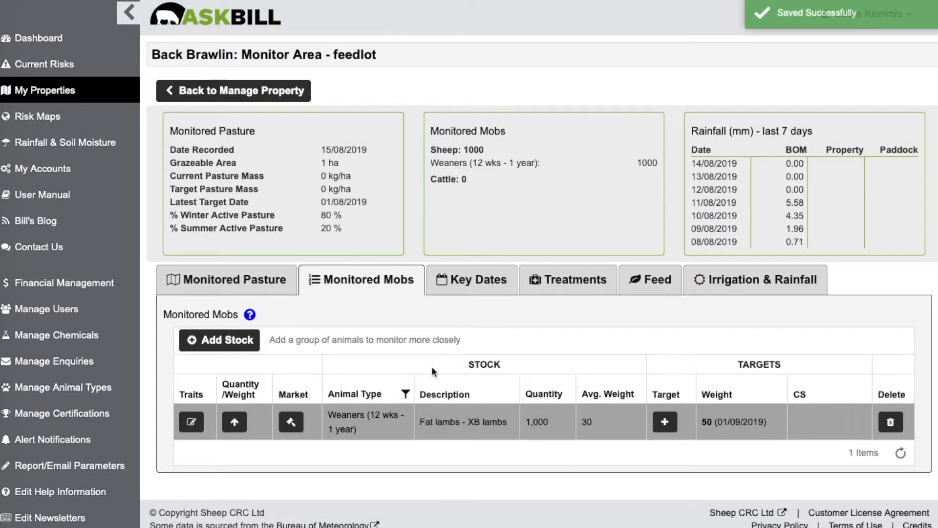
# - Check the feedlot's pasture history and start a feed record ending 15/10/2019 at 1.2 kg/head/day
pyautogui.click(256, 283)
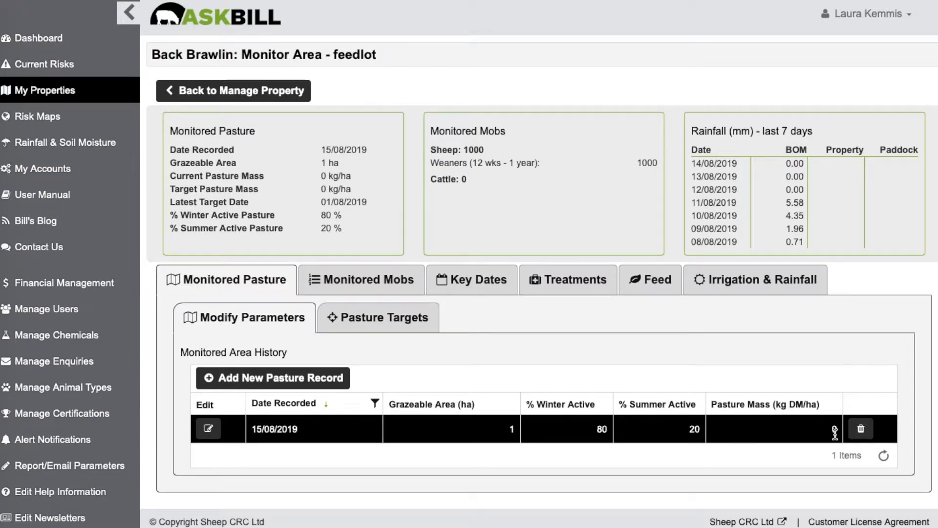
pyautogui.click(651, 279)
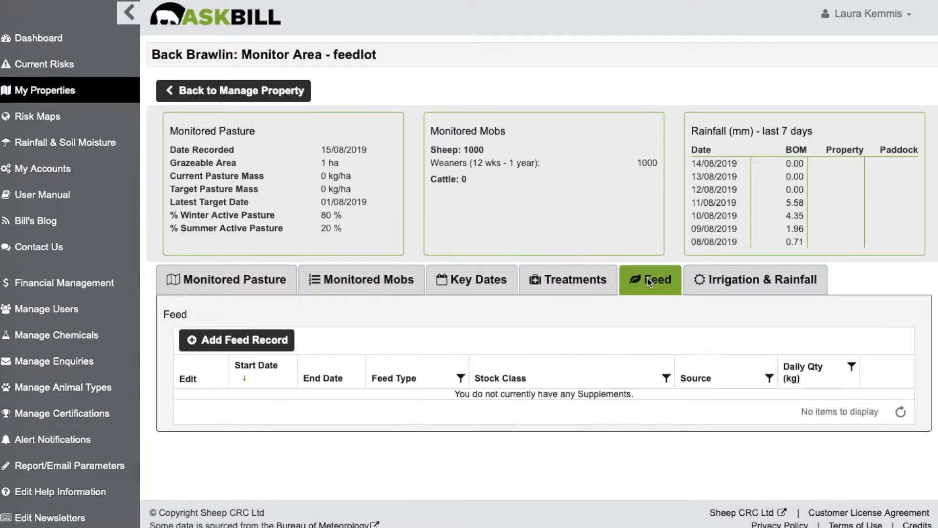
pyautogui.click(246, 337)
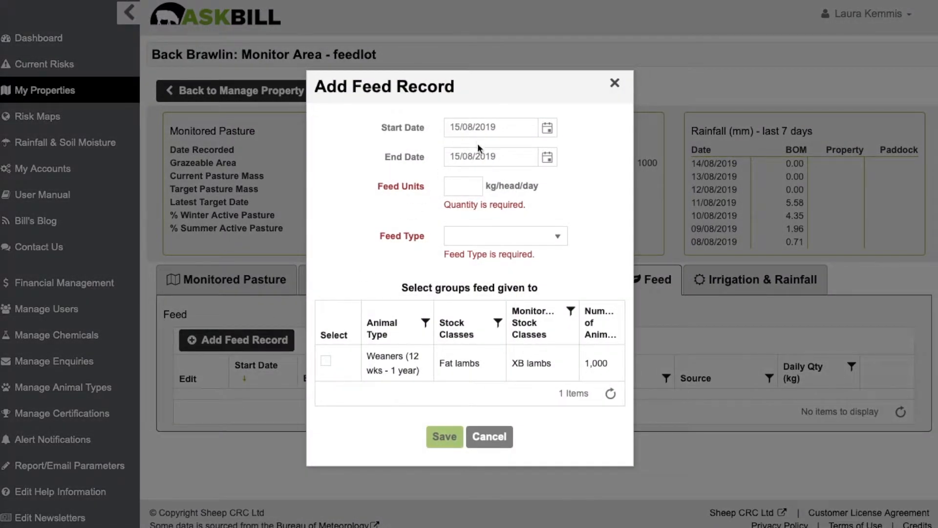
pyautogui.click(472, 157)
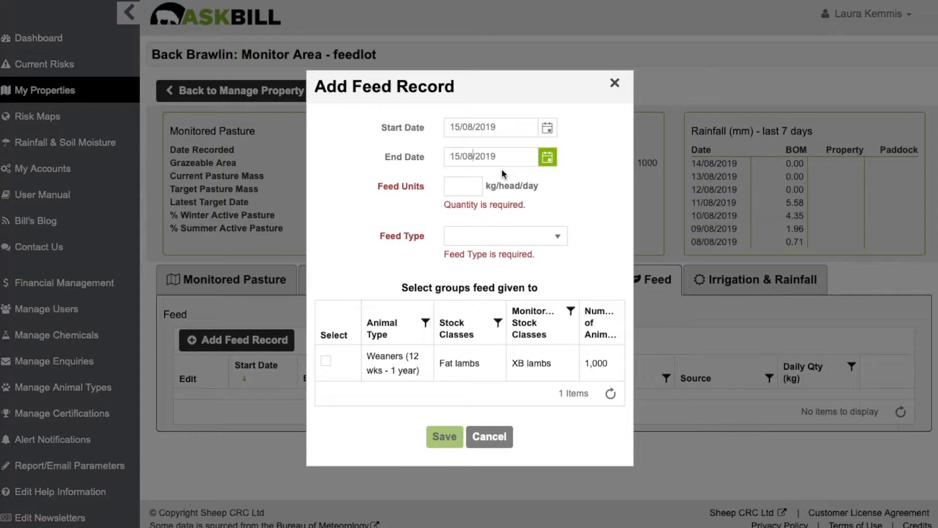
pyautogui.press('BackSpace')
pyautogui.press('BackSpace')
pyautogui.write('10')
pyautogui.click(461, 193)
pyautogui.write('1')
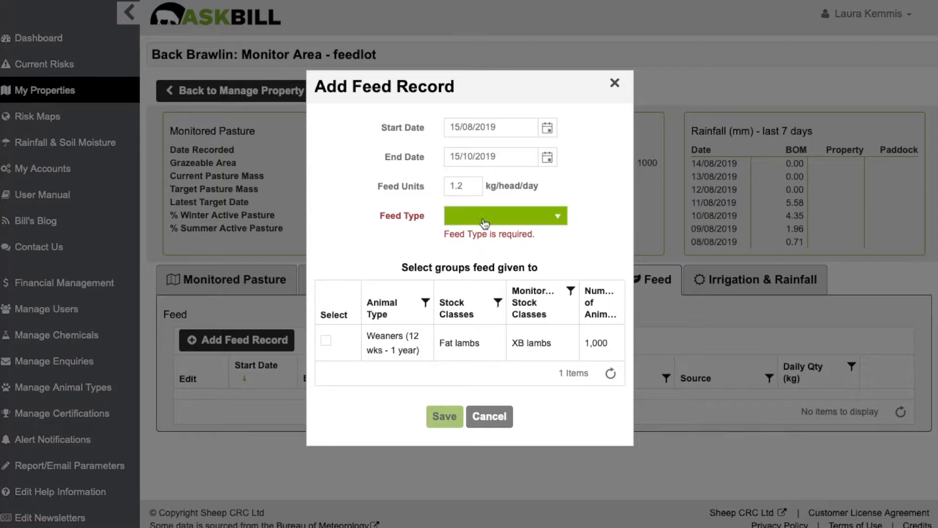
pyautogui.write('.2')
# - Choose Cereal grains - good quality as the feed type, assign the record to the XB lambs mob, and save it
pyautogui.click(485, 223)
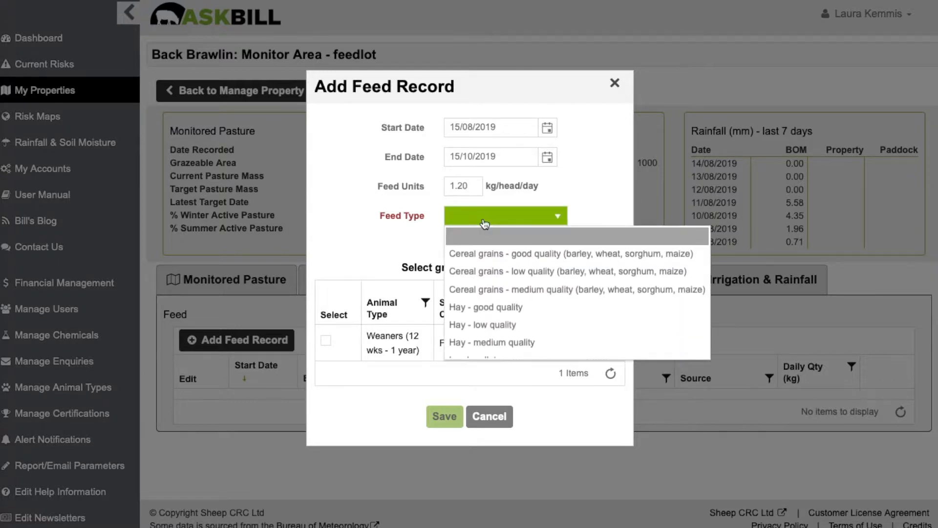
pyautogui.click(489, 253)
pyautogui.click(488, 217)
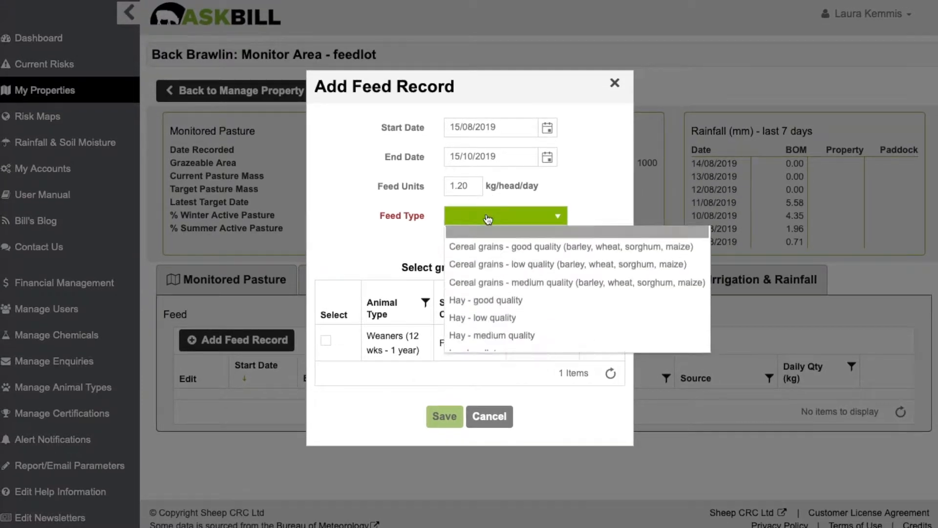
pyautogui.click(497, 252)
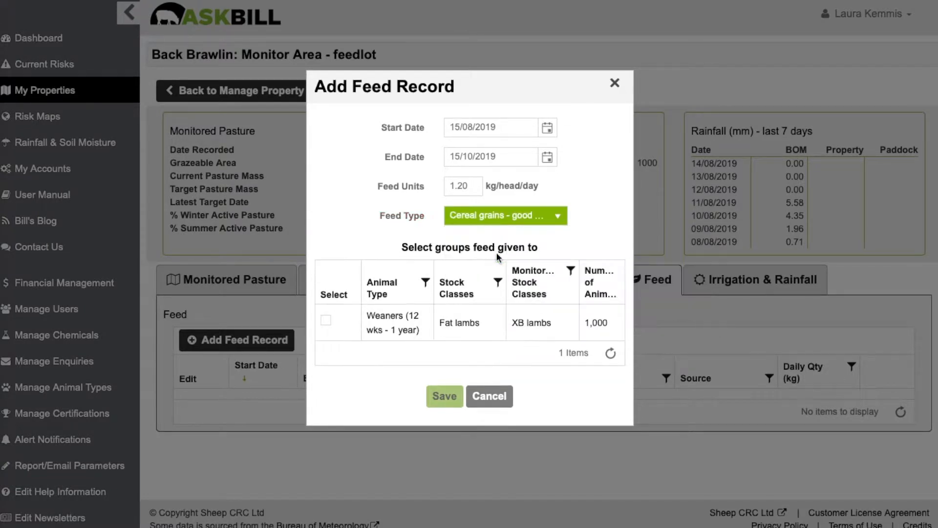
pyautogui.click(326, 320)
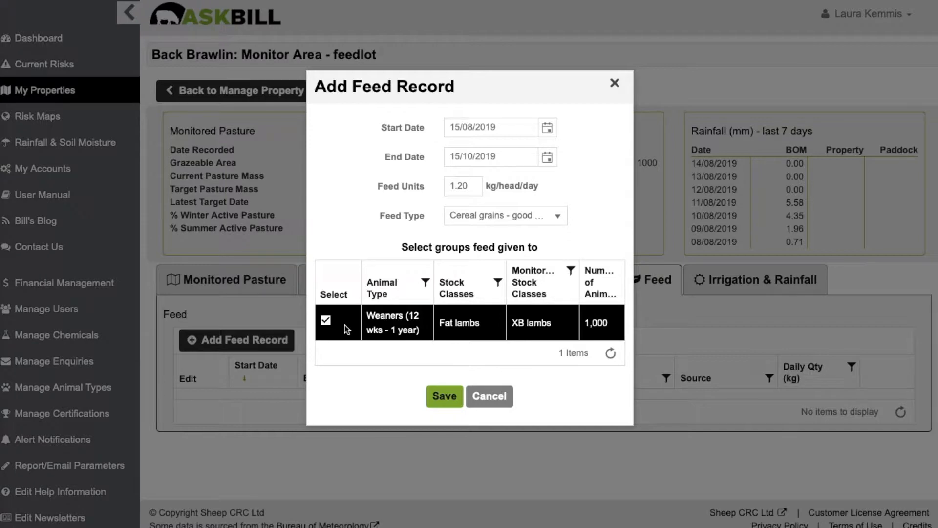
pyautogui.click(445, 397)
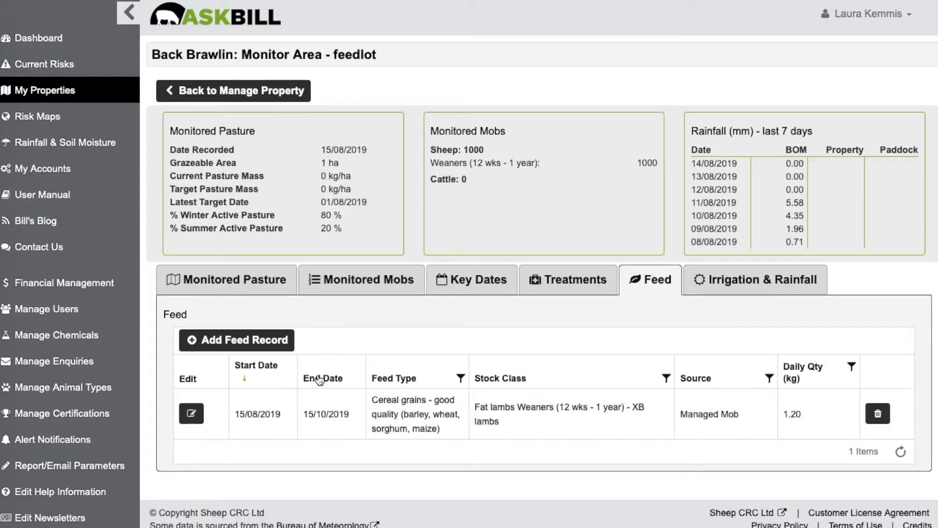
# - Start a second feed record ending 15/10/2019 at 0.2 kg/head/day
pyautogui.click(237, 339)
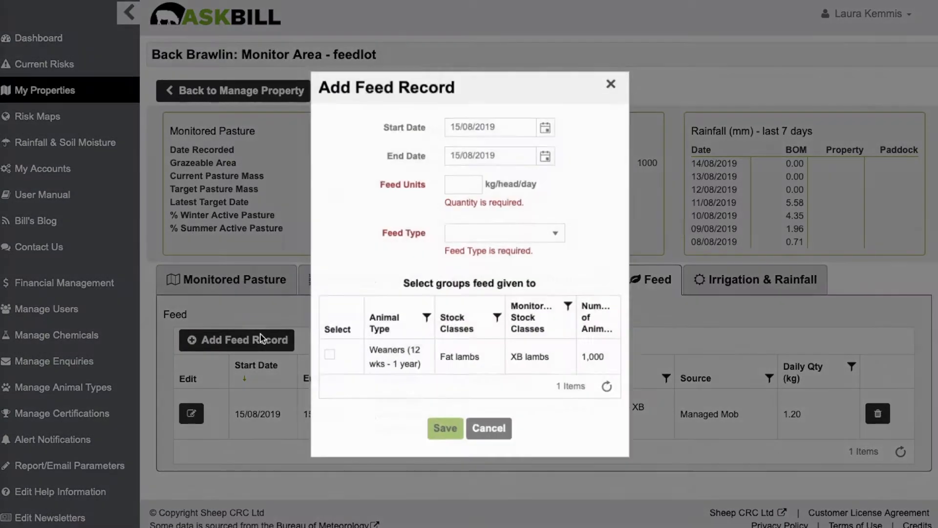
pyautogui.doubleClick(466, 153)
pyautogui.write('10')
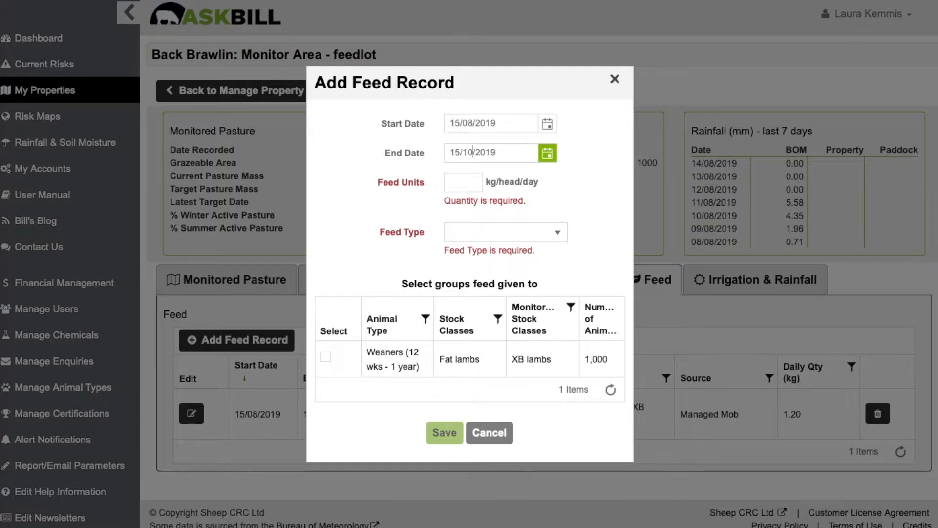
pyautogui.click(466, 183)
pyautogui.write('0.2')
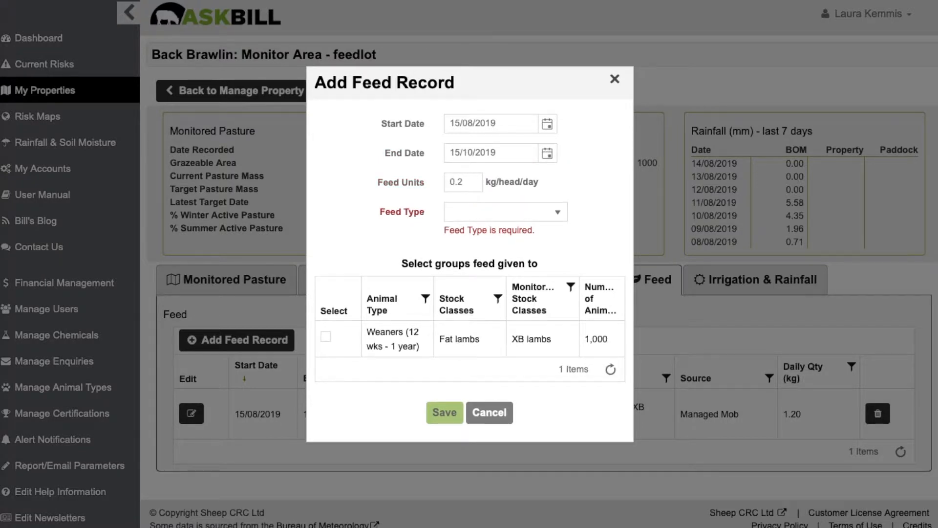
# - Set the second feed record's feed type to Protein seeds - good quality (faba beans, lupins, chickpeas)
pyautogui.click(499, 216)
pyautogui.press('Down')
pyautogui.press('Down')
pyautogui.press('Down')
pyautogui.press('Down')
pyautogui.press('Down')
pyautogui.press('Down')
pyautogui.press('Down')
pyautogui.press('Down')
pyautogui.press('Down')
pyautogui.press('Down')
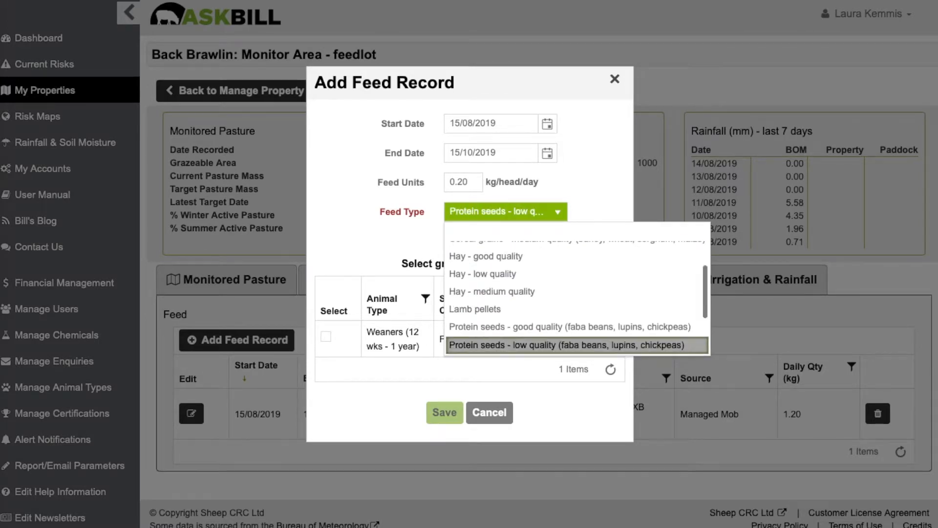
pyautogui.press('Up')
pyautogui.press('Up')
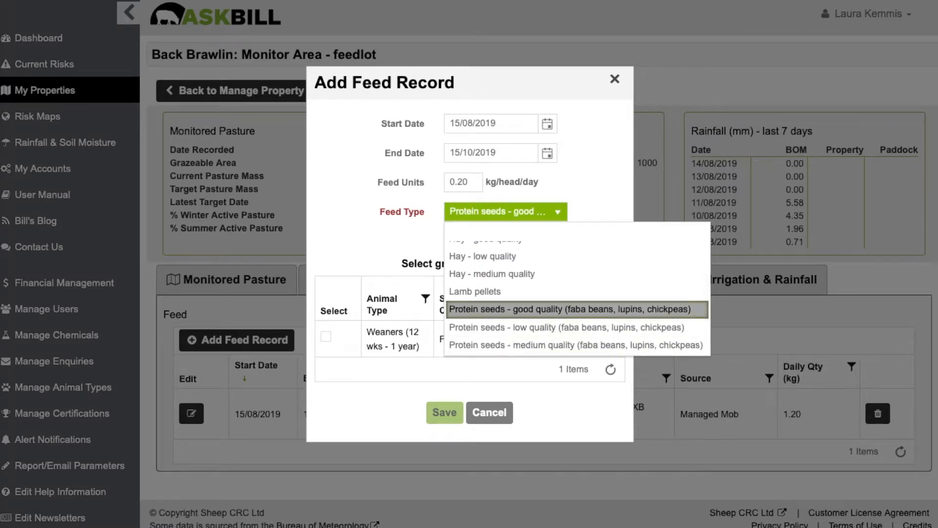
pyautogui.press('Return')
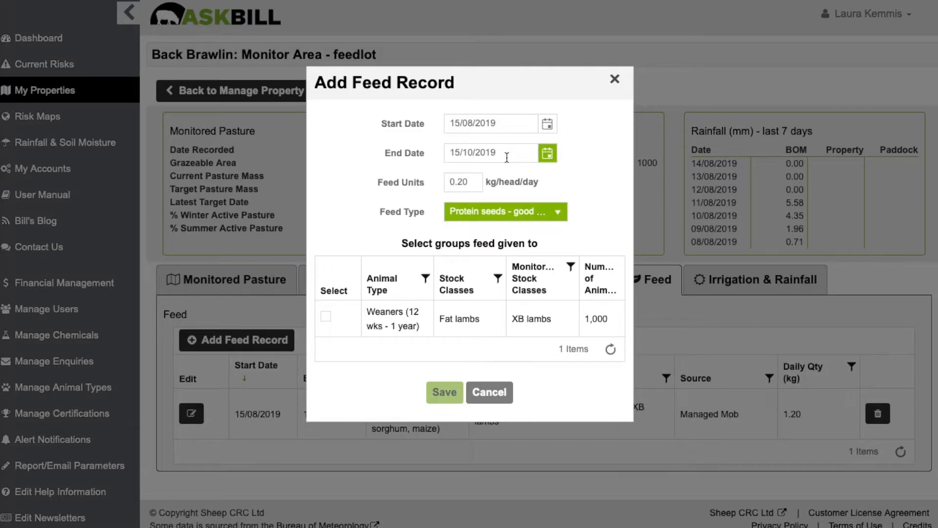
# - Assign the protein seeds feed record to the XB lambs mob and save it
pyautogui.click(325, 316)
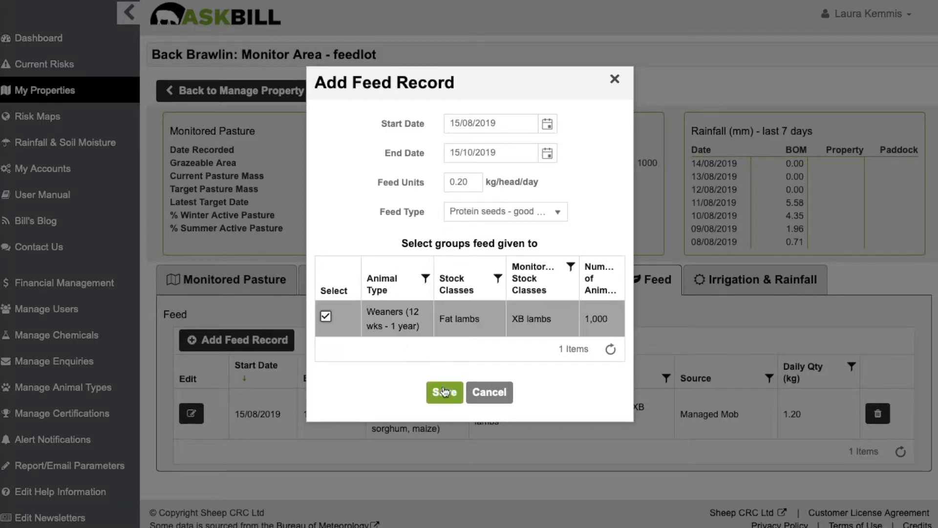
pyautogui.click(443, 391)
pyautogui.scroll(-1, 669, 231)
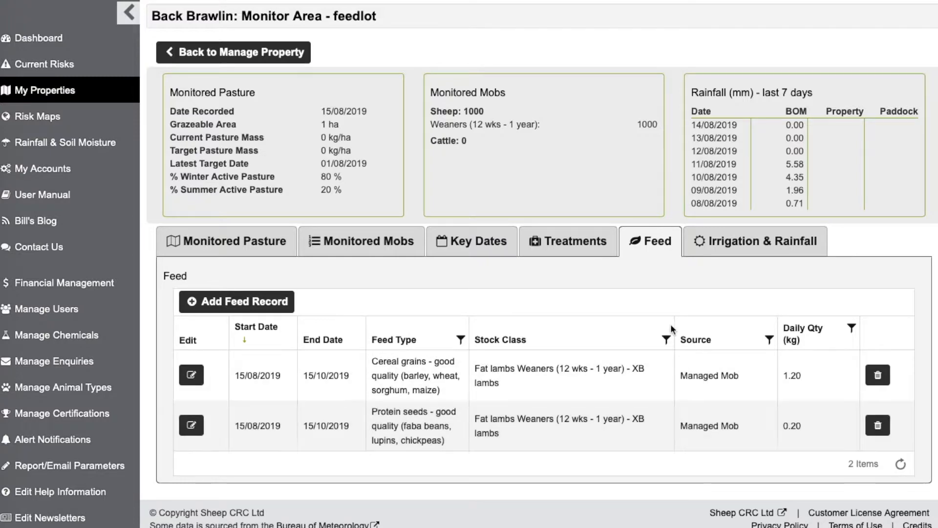
# - Look through the available feed types, including Lamb pellets, in a new feed record and discard that record
pyautogui.click(223, 302)
pyautogui.click(502, 236)
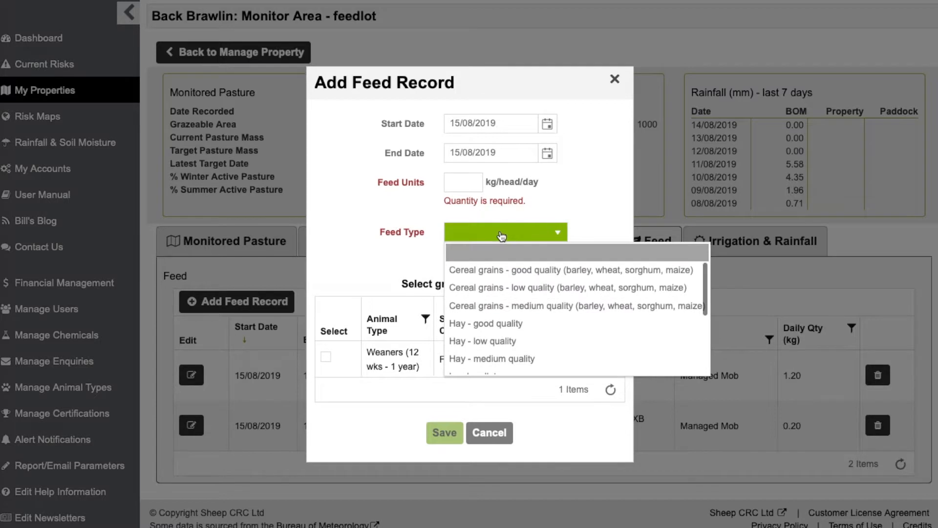
pyautogui.press('Down')
pyautogui.press('Down')
pyautogui.press('Down')
pyautogui.press('Down')
pyautogui.press('Down')
pyautogui.press('Down')
pyautogui.press('Down')
pyautogui.press('Down')
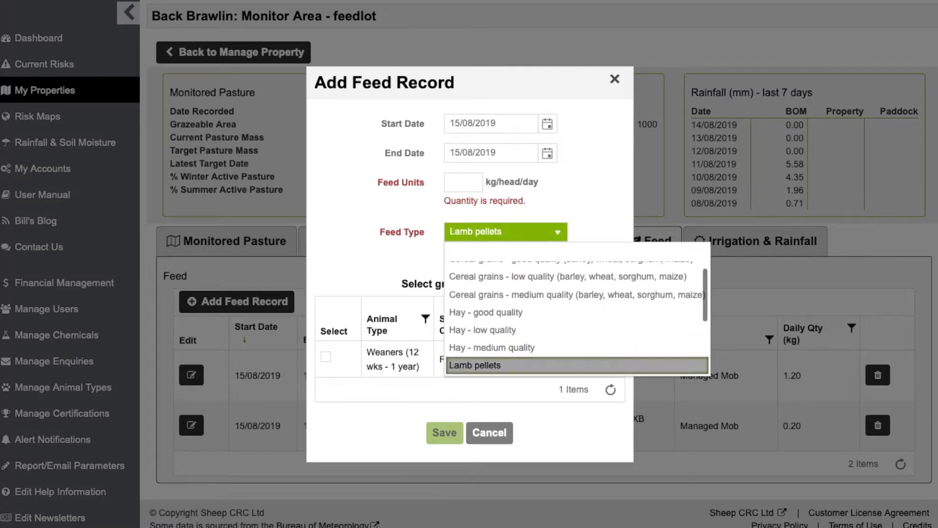
pyautogui.press('Up')
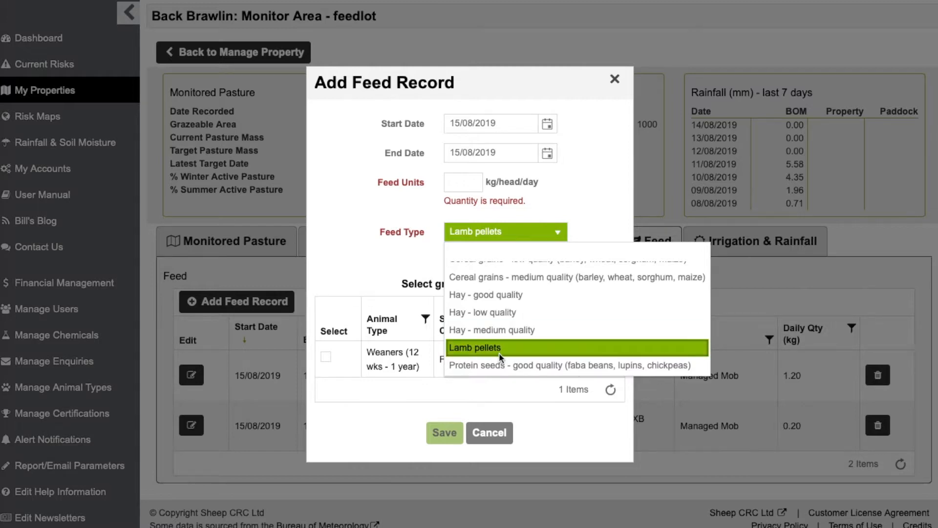
pyautogui.scroll(-3, 508, 323)
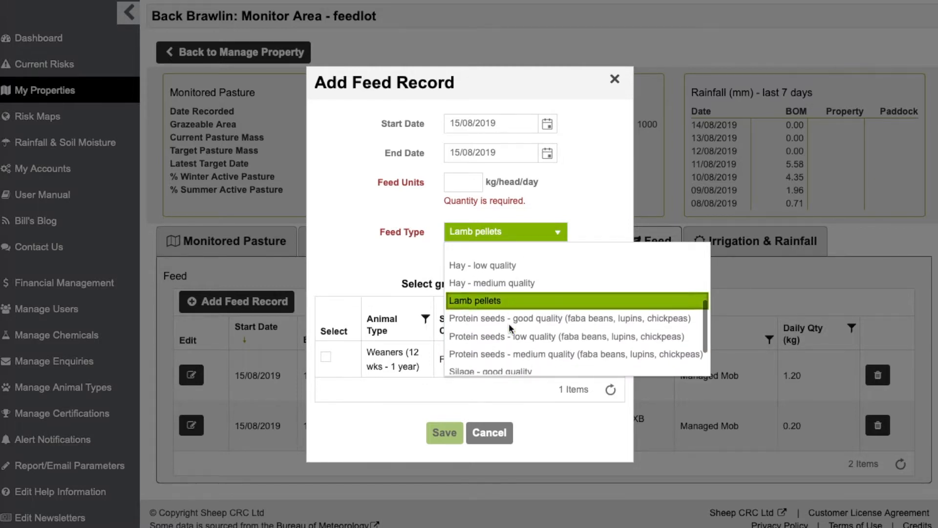
pyautogui.click(491, 434)
pyautogui.click(488, 416)
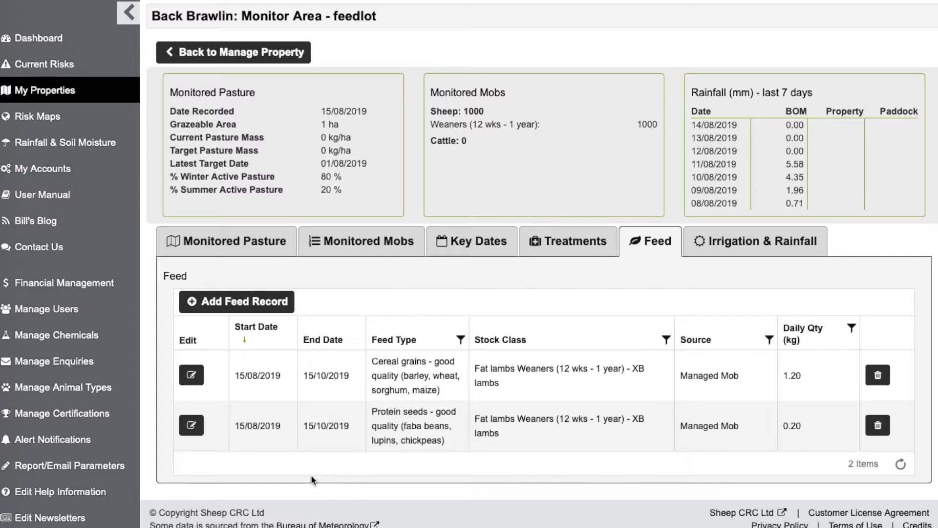
# - Show the current risks for Back Brawlin and examine the feedlot area's worm infection risk graph
pyautogui.click(93, 69)
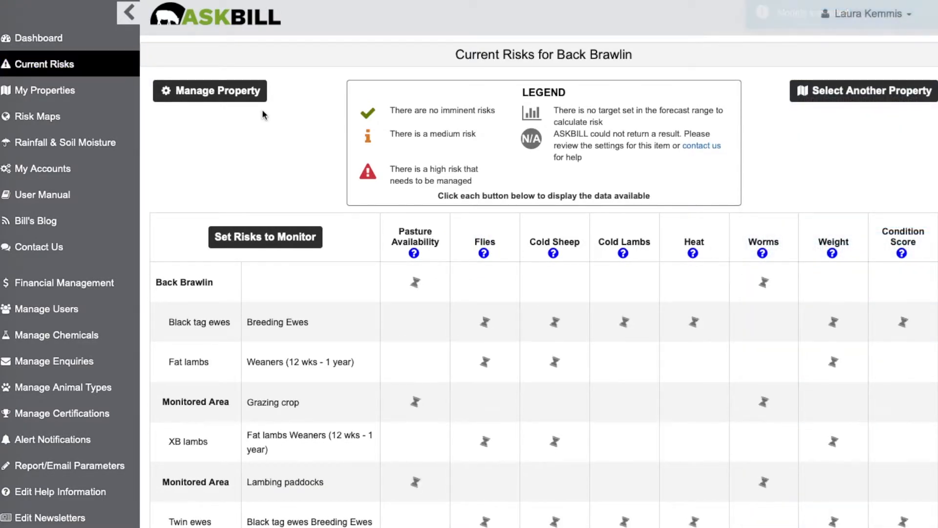
pyautogui.scroll(-3, 261, 110)
pyautogui.scroll(-3, 262, 116)
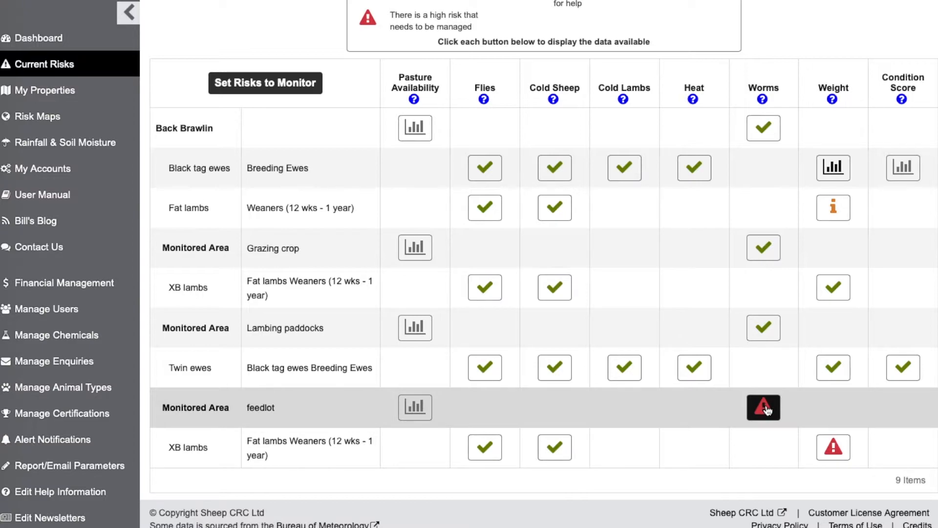
pyautogui.click(764, 408)
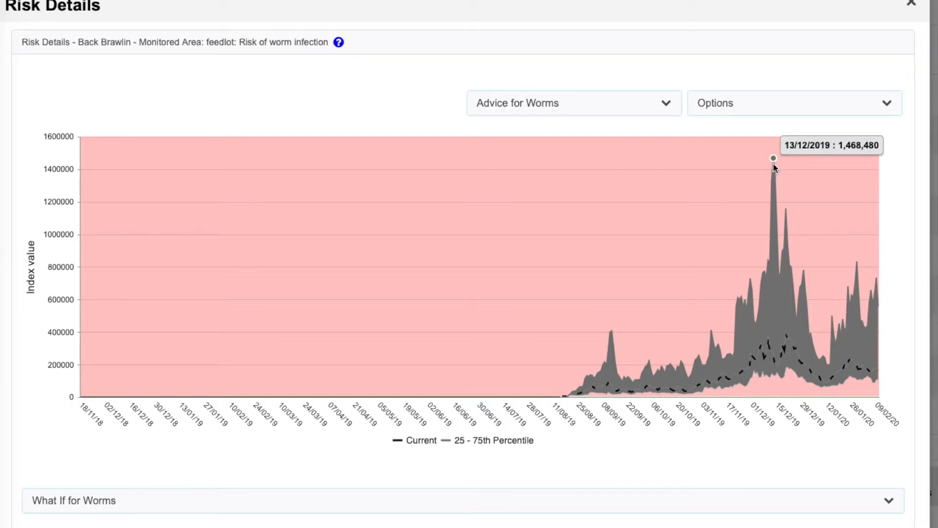
pyautogui.click(911, 4)
pyautogui.scroll(1, 907, 132)
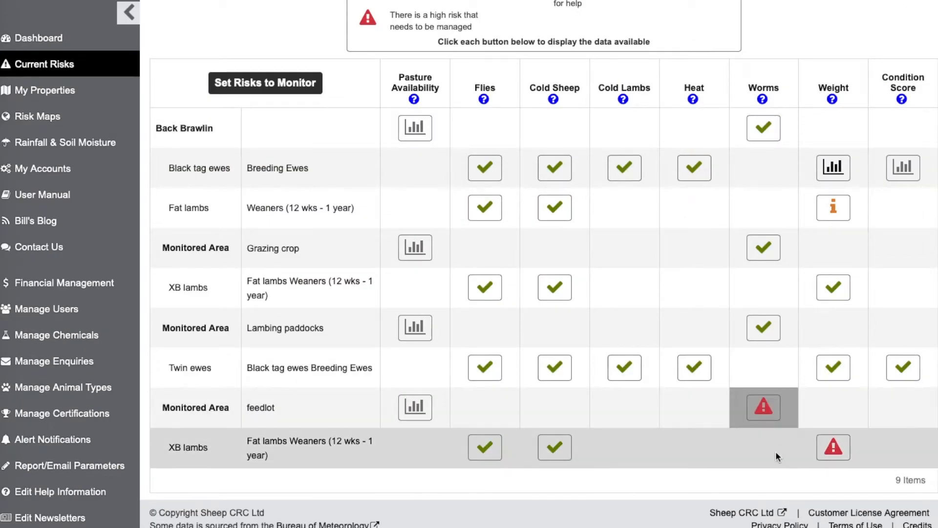
# - Examine the pasture availability forecast for the feedlot area and close its risk details
pyautogui.click(414, 408)
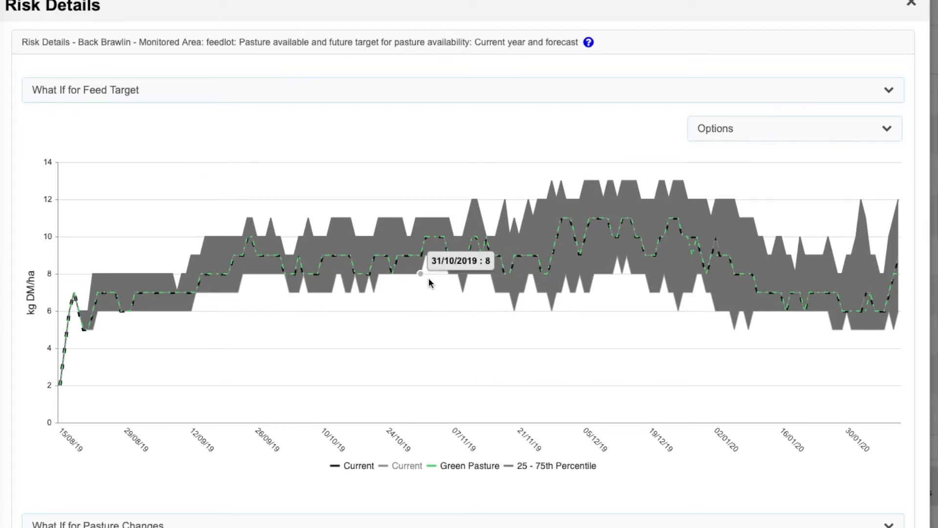
pyautogui.scroll(-1, 429, 283)
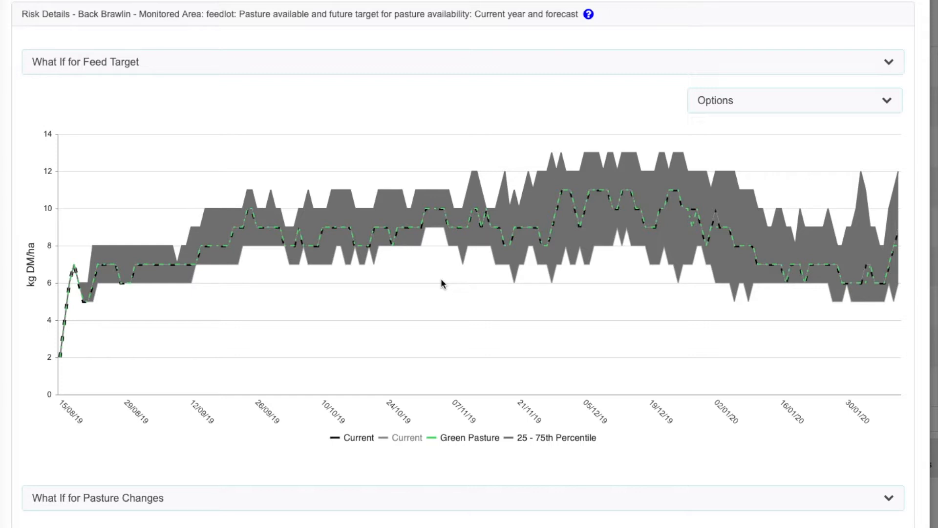
pyautogui.scroll(2, 628, 320)
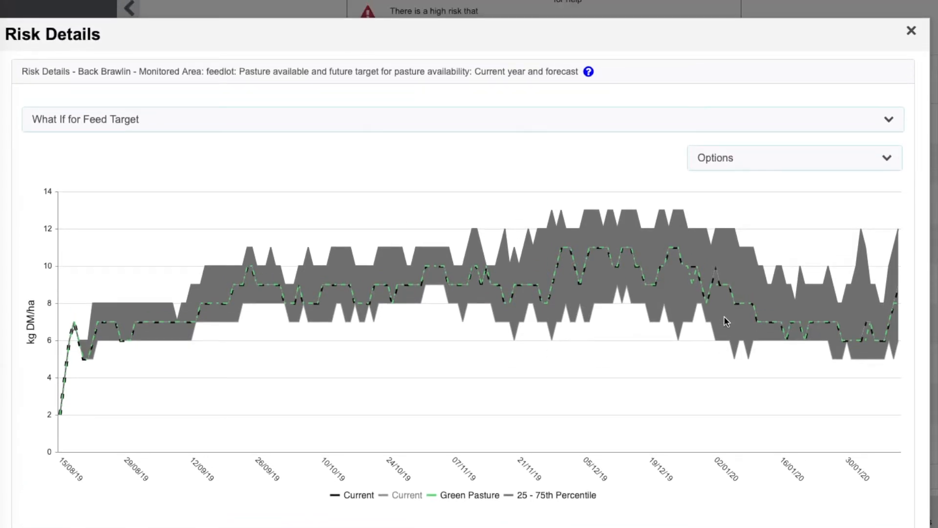
pyautogui.click(910, 35)
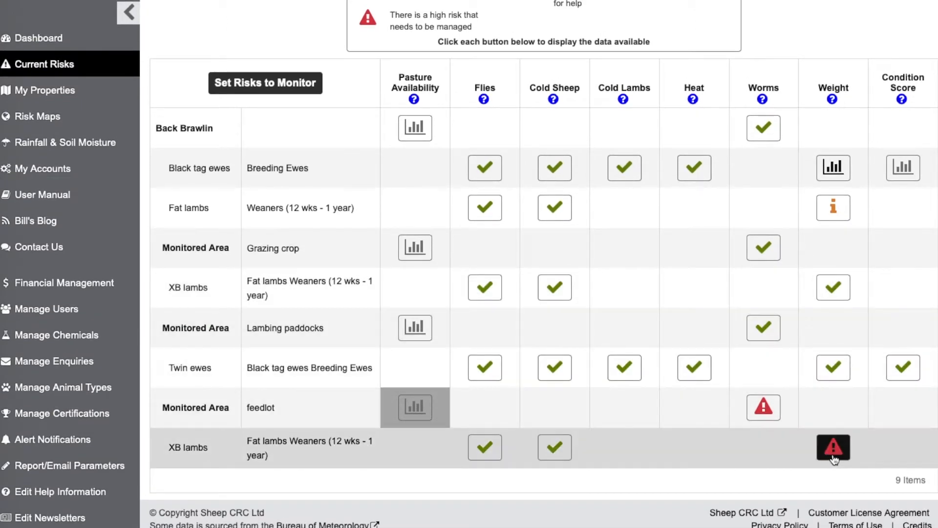
# - Examine the feedlot XB lambs' weight forecast against its target, along with the wool weight graph, and close the details
pyautogui.click(833, 459)
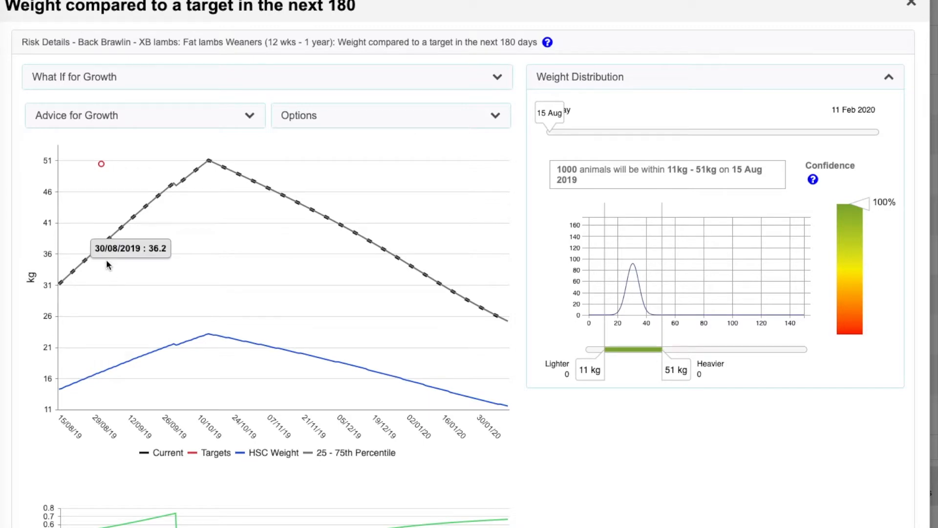
pyautogui.moveTo(101, 167)
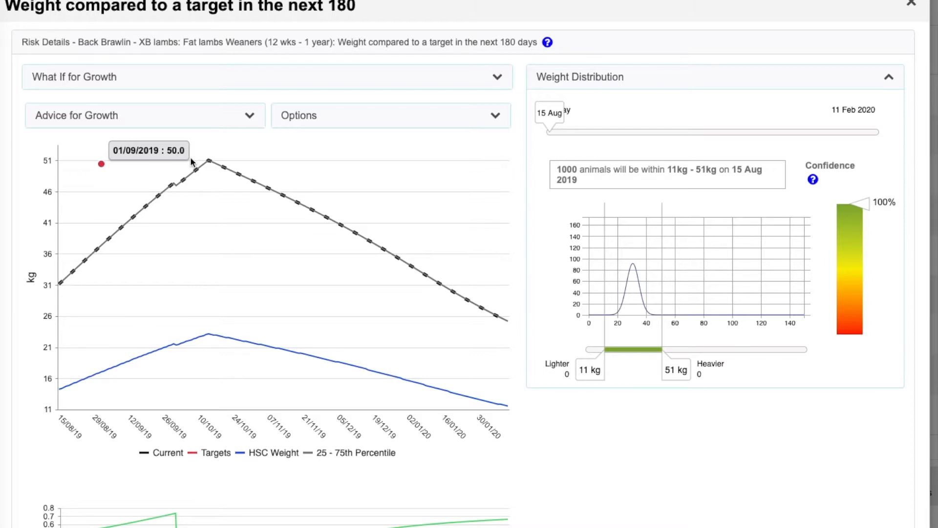
pyautogui.scroll(-1, 191, 161)
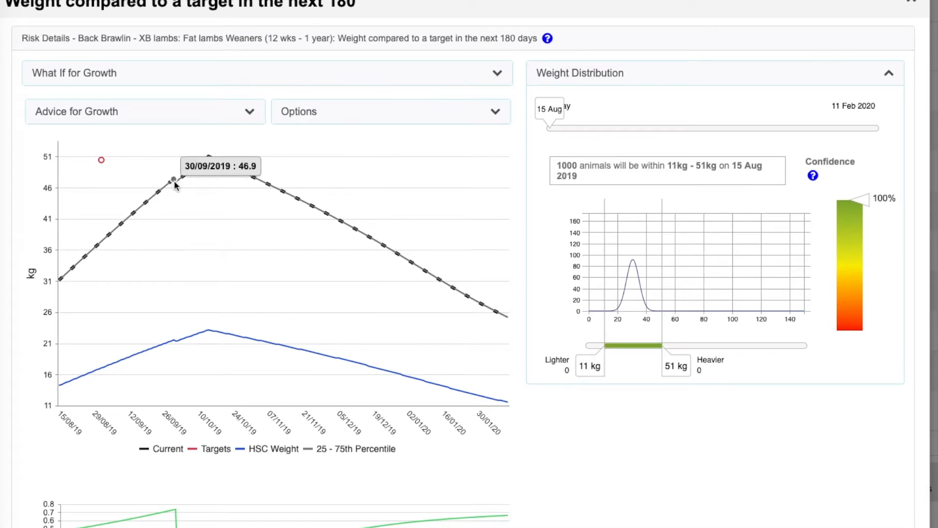
pyautogui.scroll(-3, 176, 183)
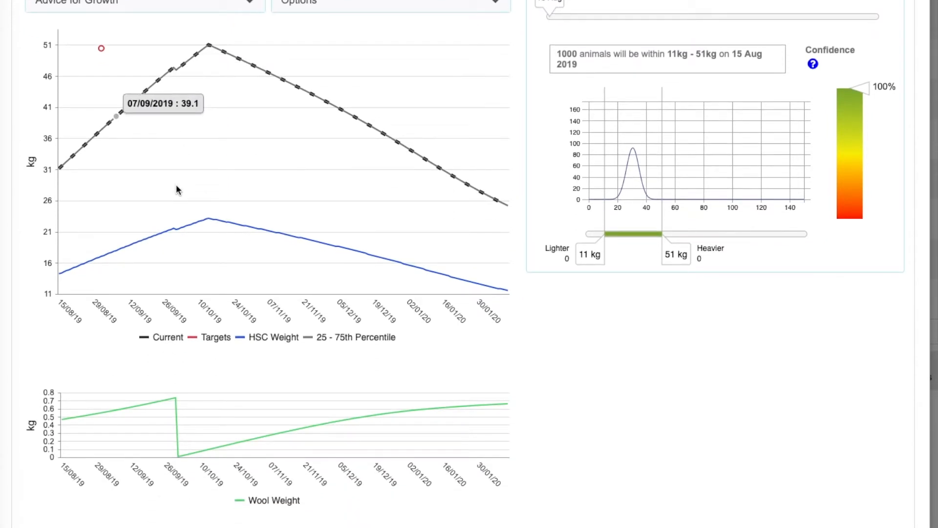
pyautogui.scroll(1, 684, 439)
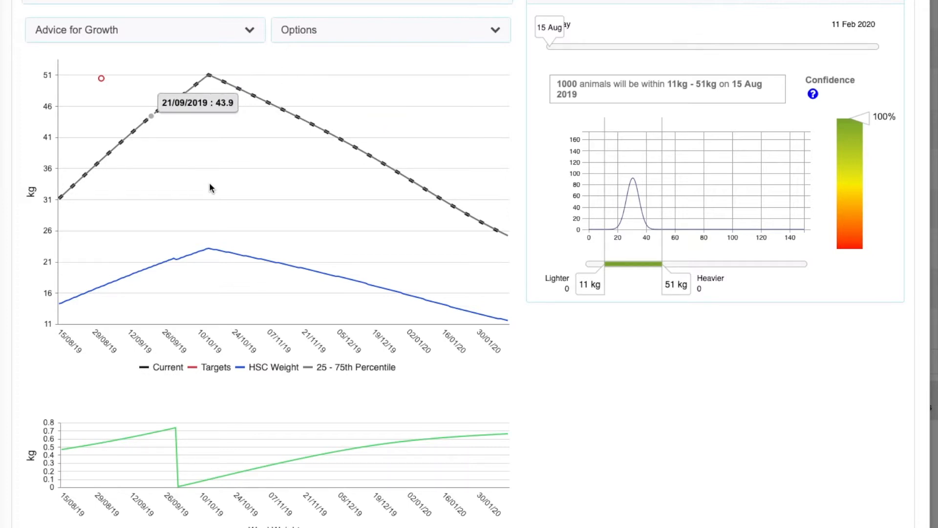
pyautogui.scroll(3, 209, 182)
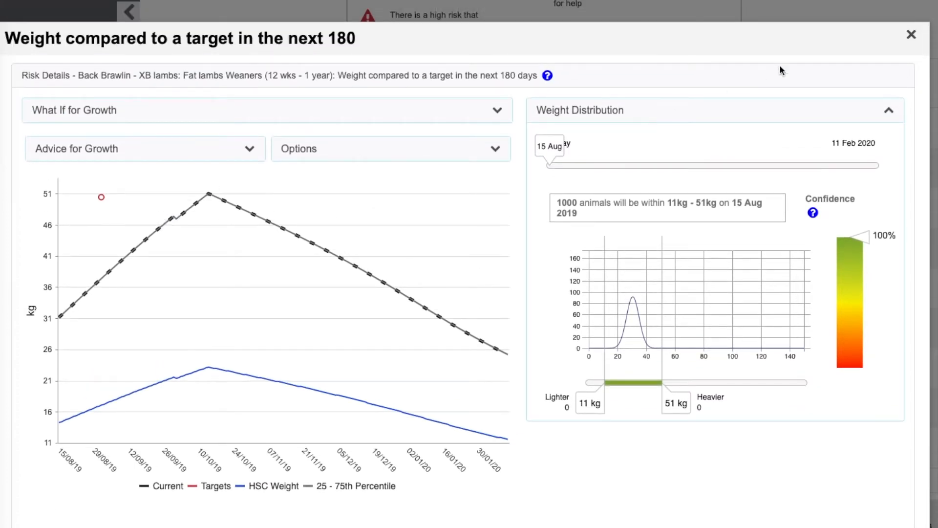
pyautogui.click(909, 36)
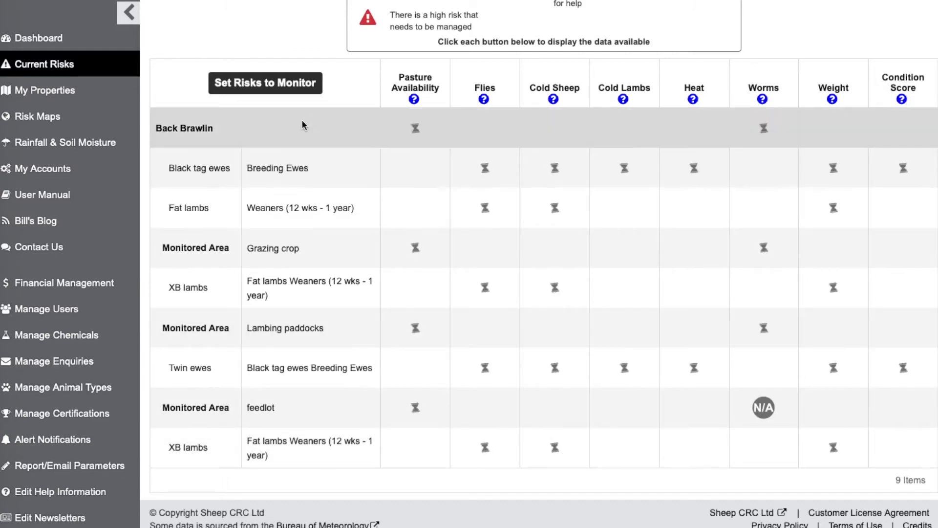
# - Turn off flies, cold and heat risk monitoring for the Black tag ewes and Fat lambs stock classes
pyautogui.click(291, 92)
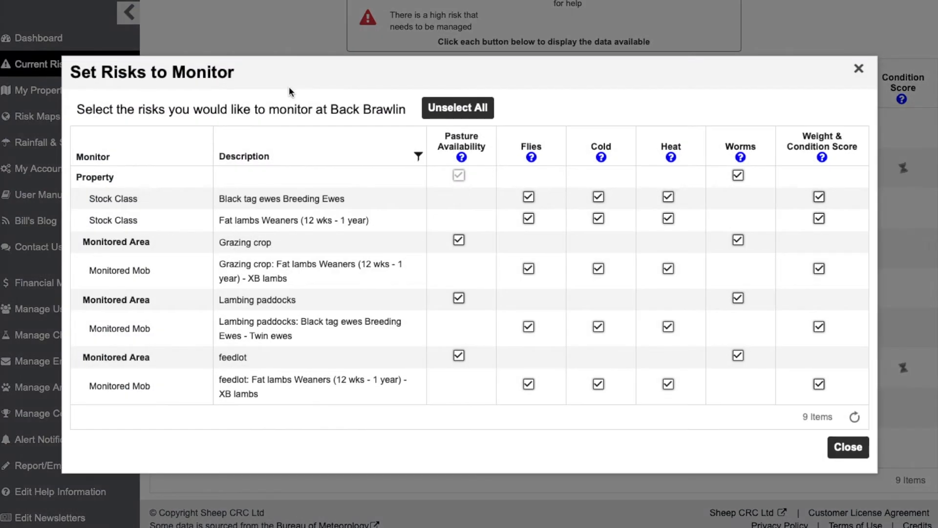
pyautogui.click(527, 196)
pyautogui.click(527, 217)
pyautogui.click(597, 196)
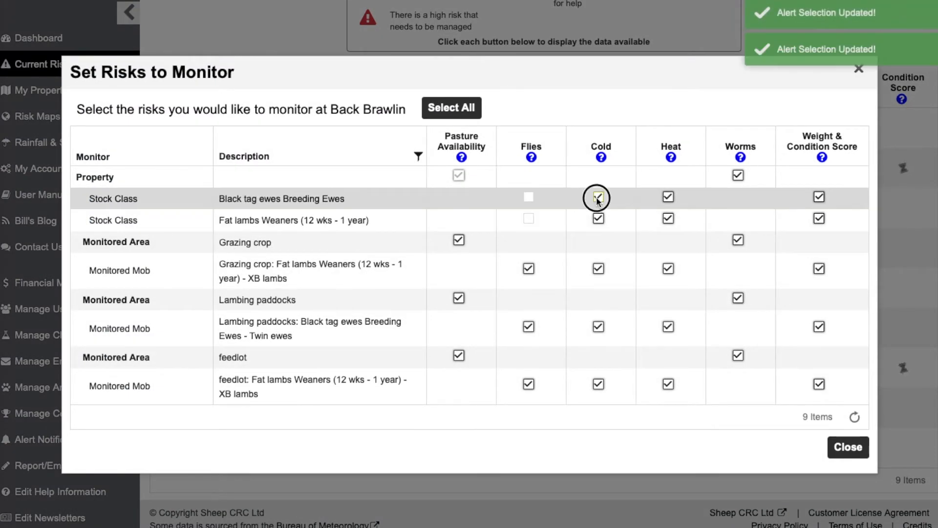
pyautogui.click(599, 219)
pyautogui.click(668, 198)
pyautogui.click(669, 218)
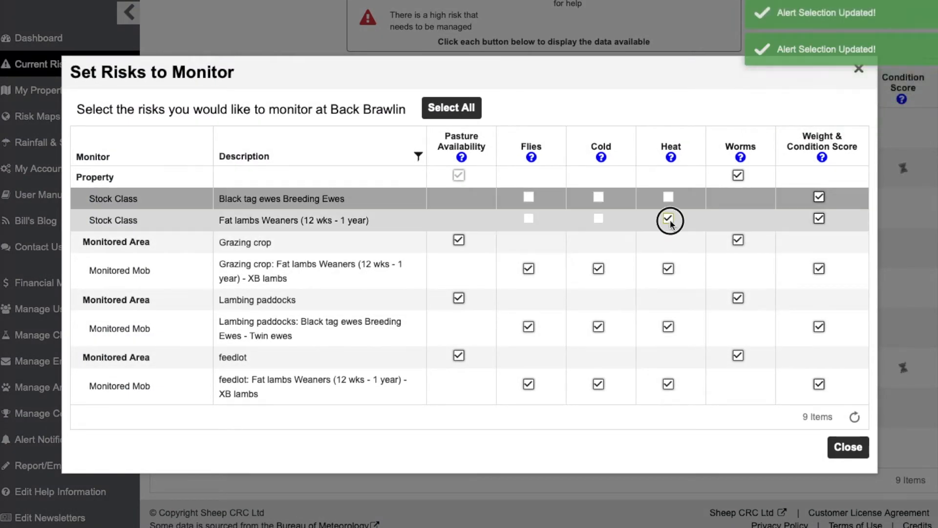
# - Turn off weight and condition score monitoring for both stock classes and worm monitoring for the whole property
pyautogui.click(819, 197)
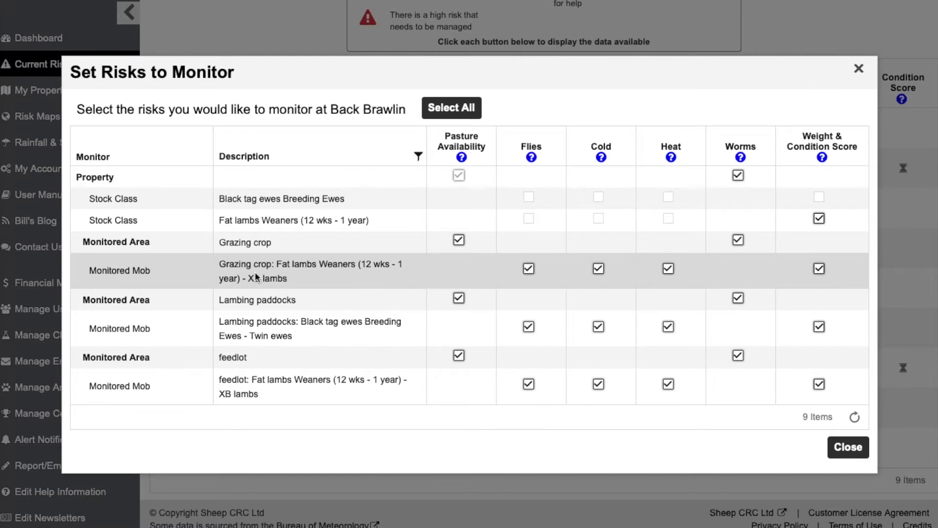
pyautogui.click(819, 219)
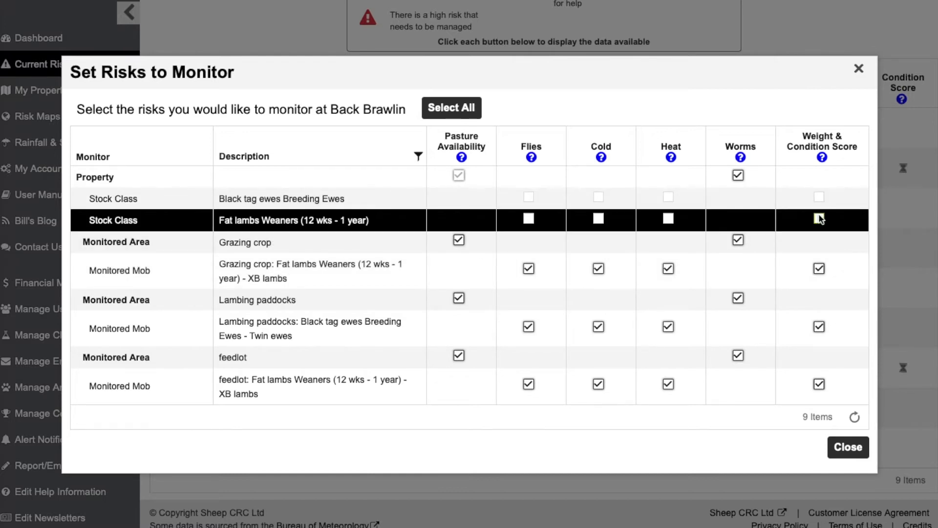
pyautogui.click(738, 175)
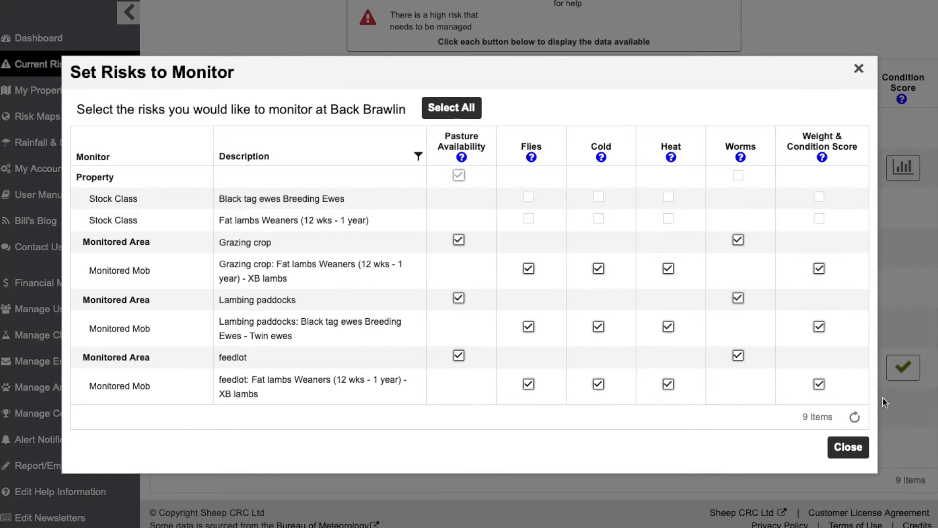
pyautogui.click(848, 447)
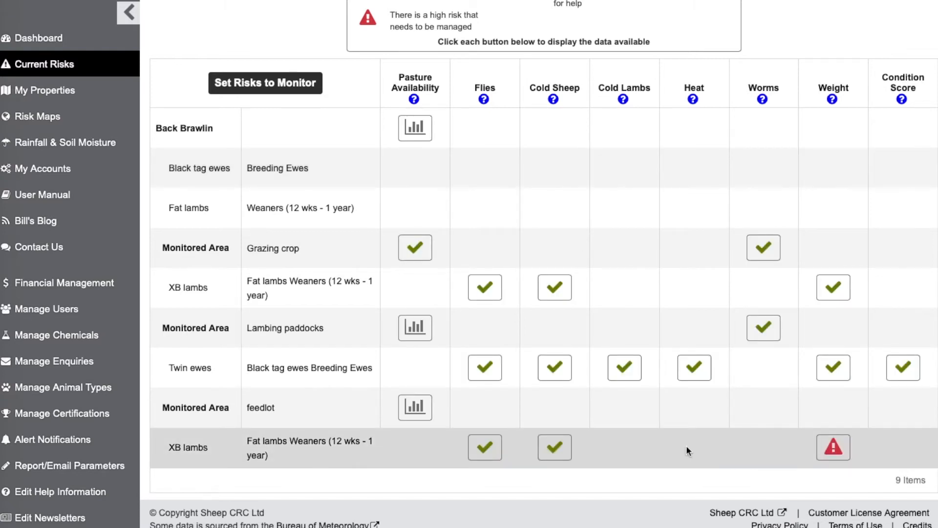
# - Open the list of users and their permissions for the Back Brawlin property
pyautogui.scroll(4, 400, 222)
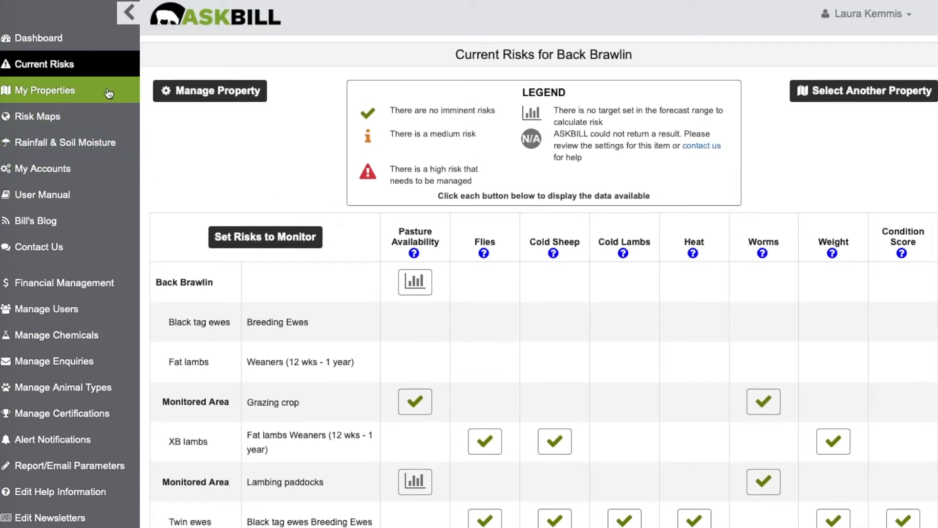
pyautogui.click(44, 95)
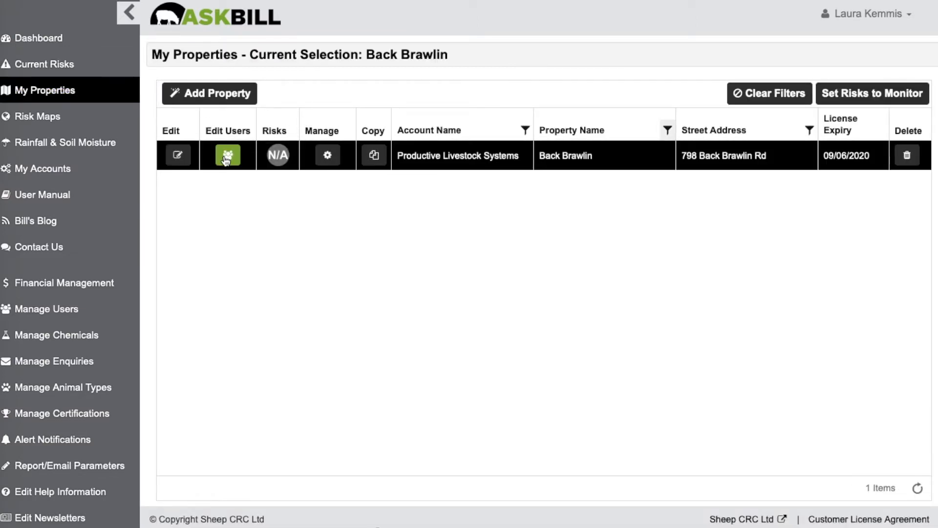
pyautogui.click(227, 157)
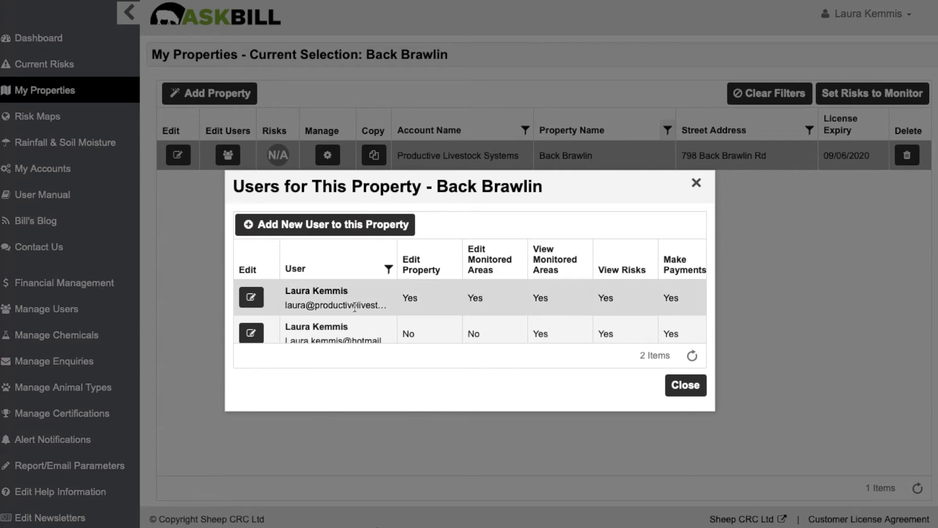
# - Start inviting a new user to Back Brawlin and remove the permissions to edit the property and the monitored areas
pyautogui.scroll(-1, 355, 308)
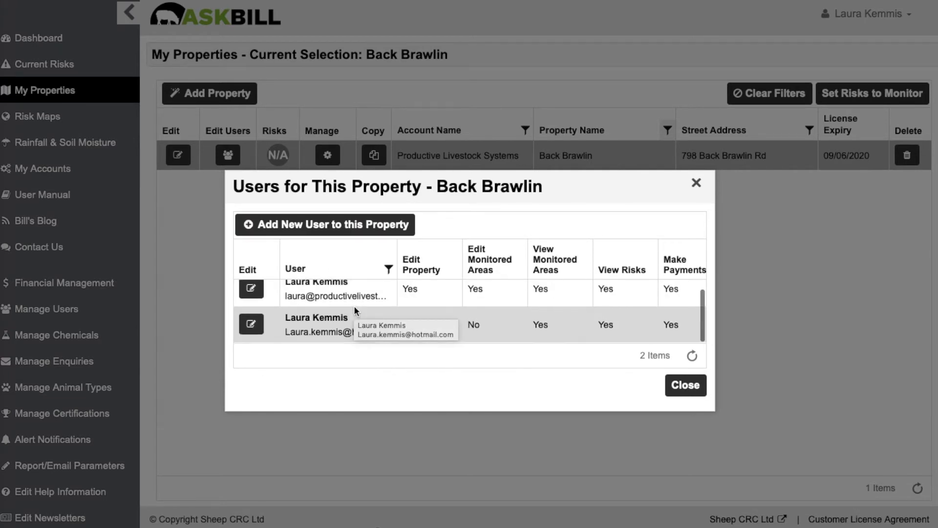
pyautogui.scroll(1, 355, 308)
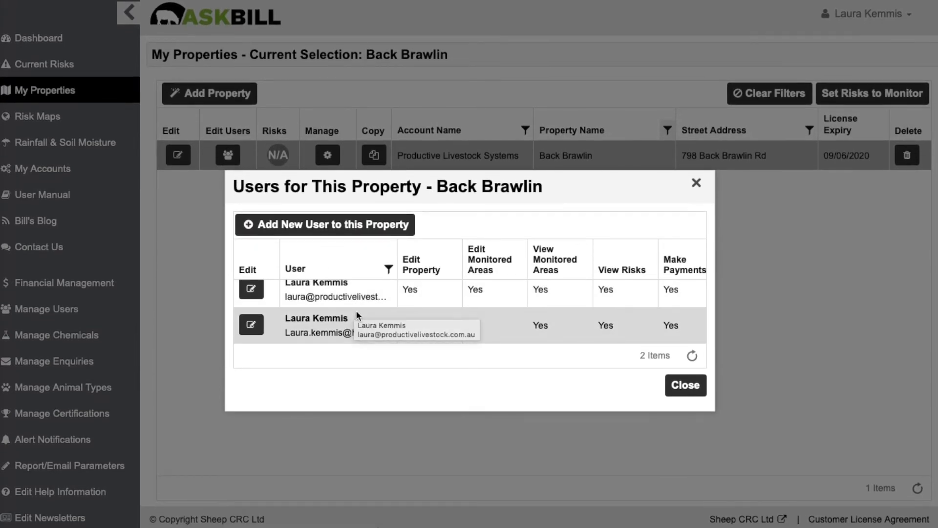
pyautogui.click(342, 234)
pyautogui.click(397, 168)
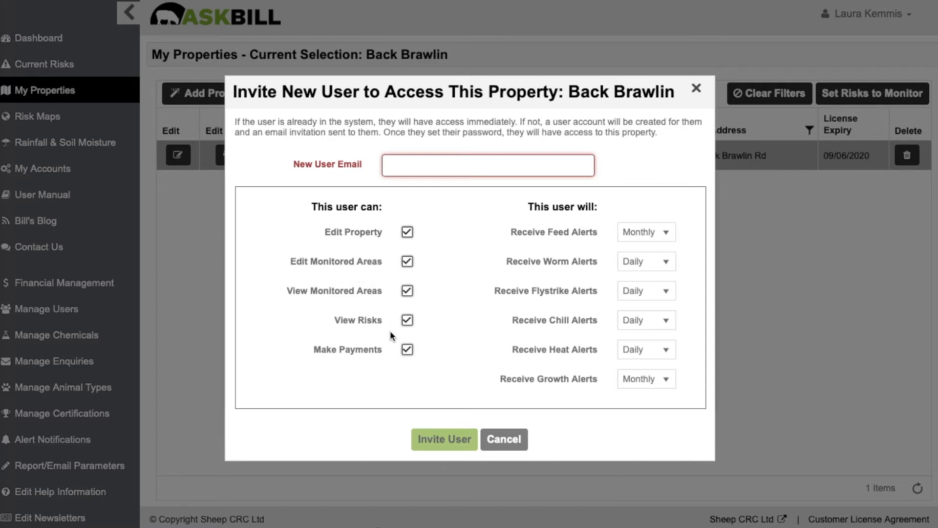
pyautogui.click(408, 233)
pyautogui.click(408, 263)
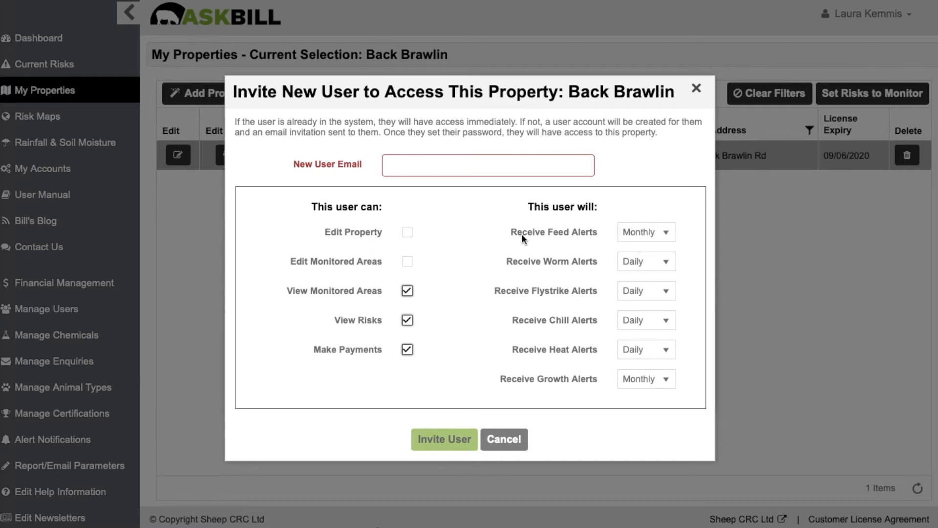
# - Set the invited user's feed and worm alerts to None, and cancel the invitation
pyautogui.click(645, 233)
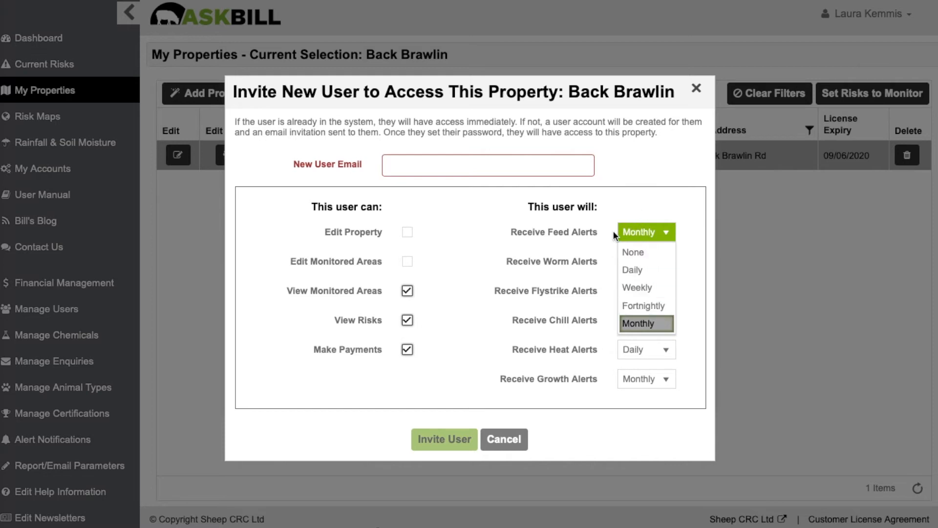
pyautogui.click(599, 250)
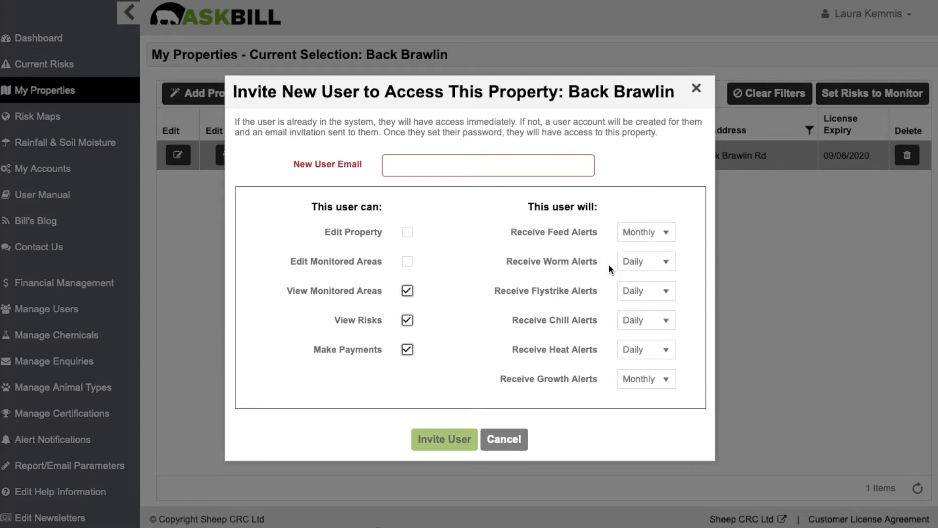
pyautogui.click(638, 233)
pyautogui.click(642, 250)
pyautogui.click(644, 273)
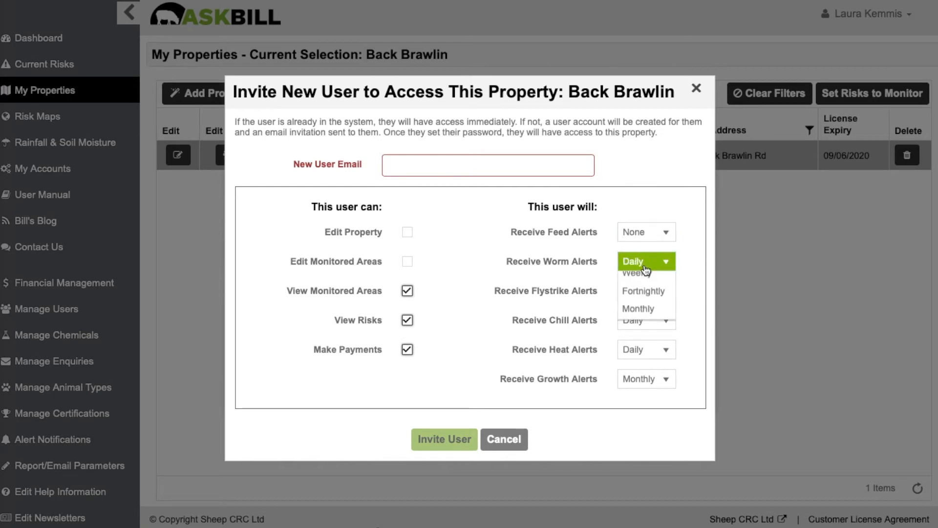
pyautogui.click(635, 280)
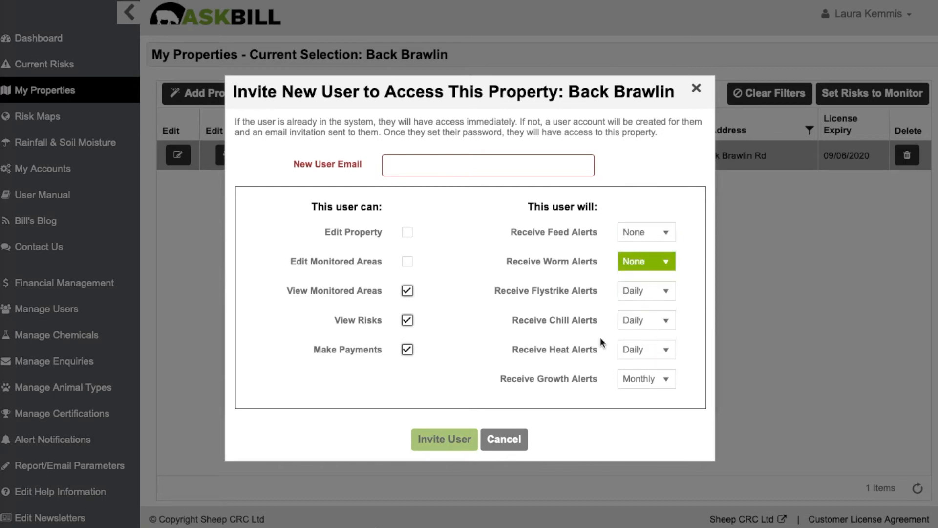
pyautogui.click(515, 443)
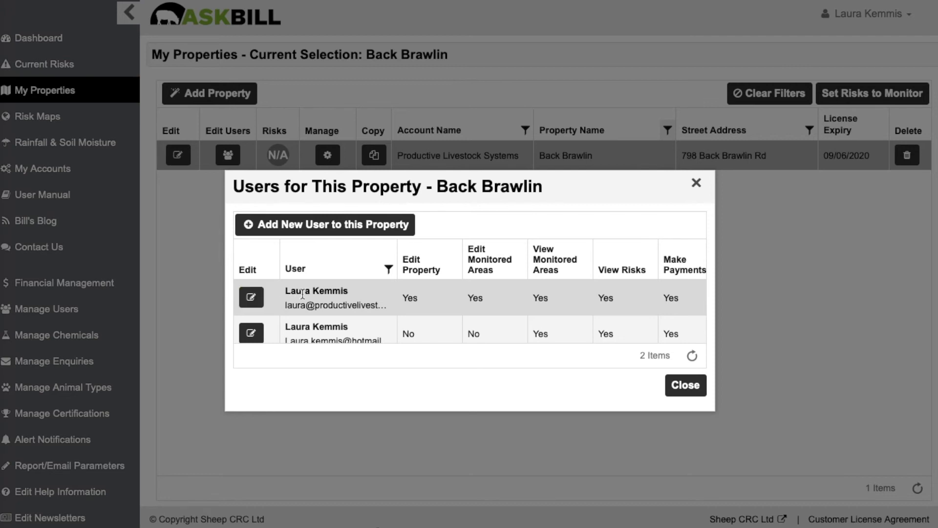
# - Open the access settings of the first listed user and set the feed, worm and flystrike alerts to None
pyautogui.click(250, 300)
pyautogui.click(635, 232)
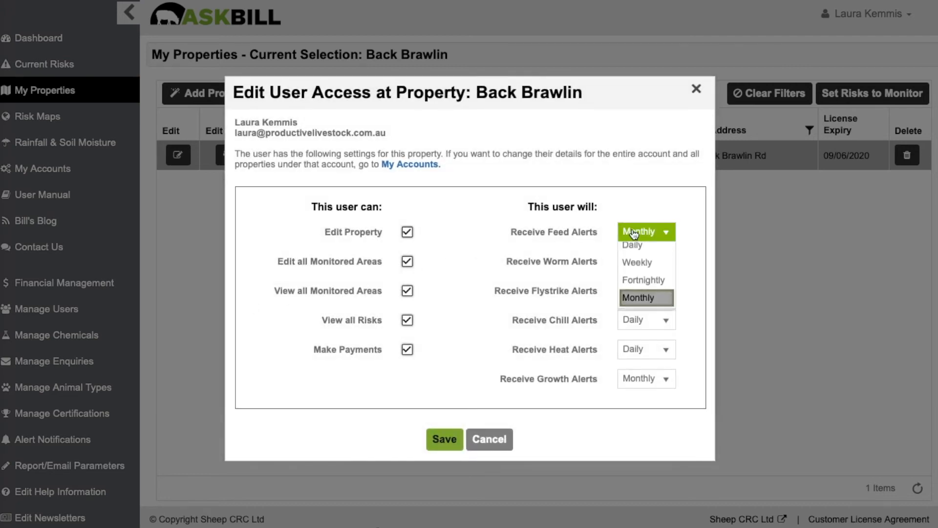
pyautogui.click(633, 247)
pyautogui.click(635, 261)
pyautogui.click(638, 284)
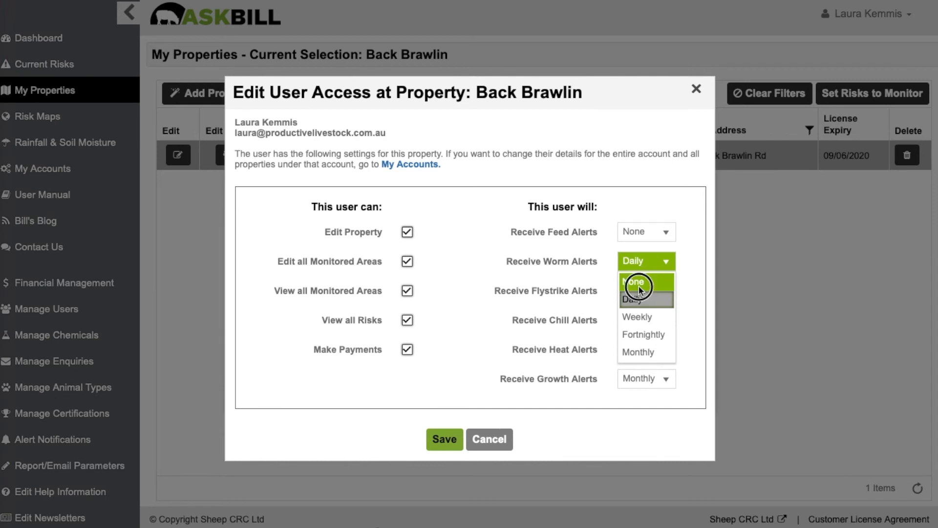
pyautogui.click(639, 291)
pyautogui.click(635, 308)
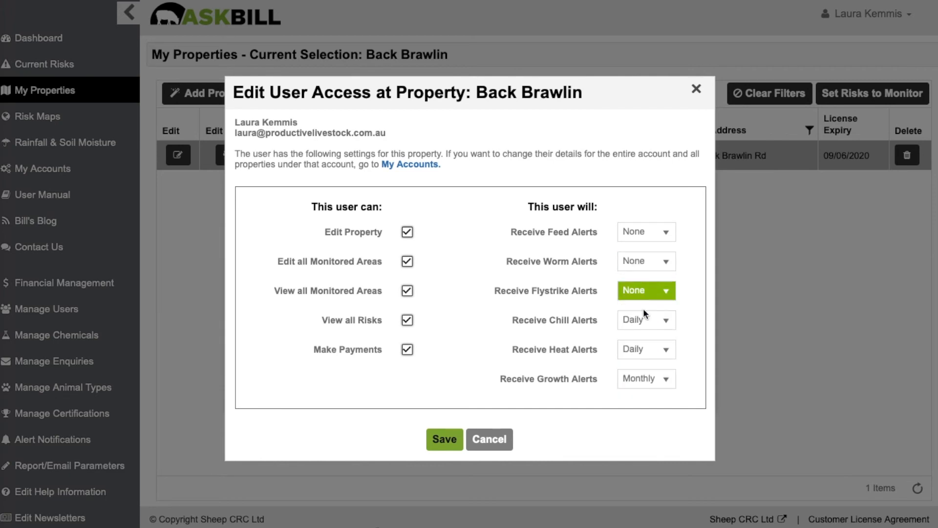
# - Set the user's feed alerts to Monthly and worm alerts to Fortnightly, and leave the user settings without saving
pyautogui.click(656, 234)
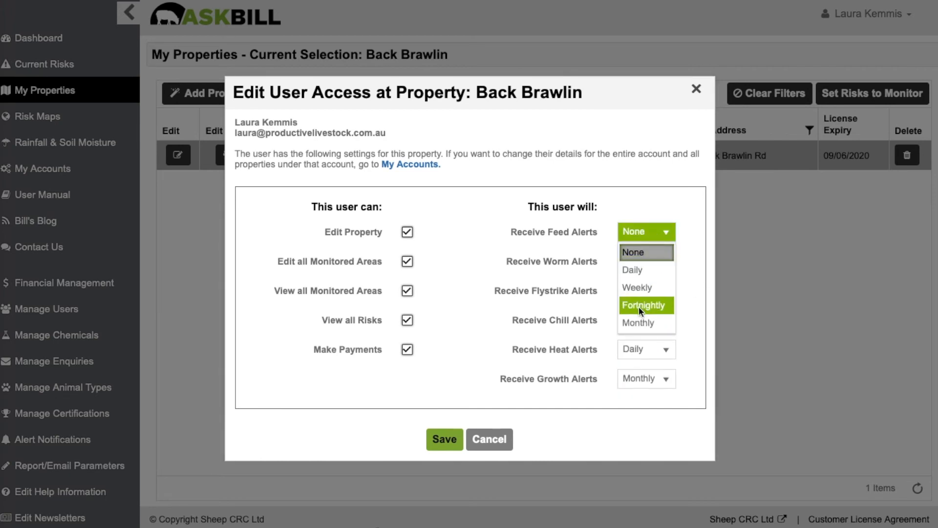
pyautogui.click(640, 323)
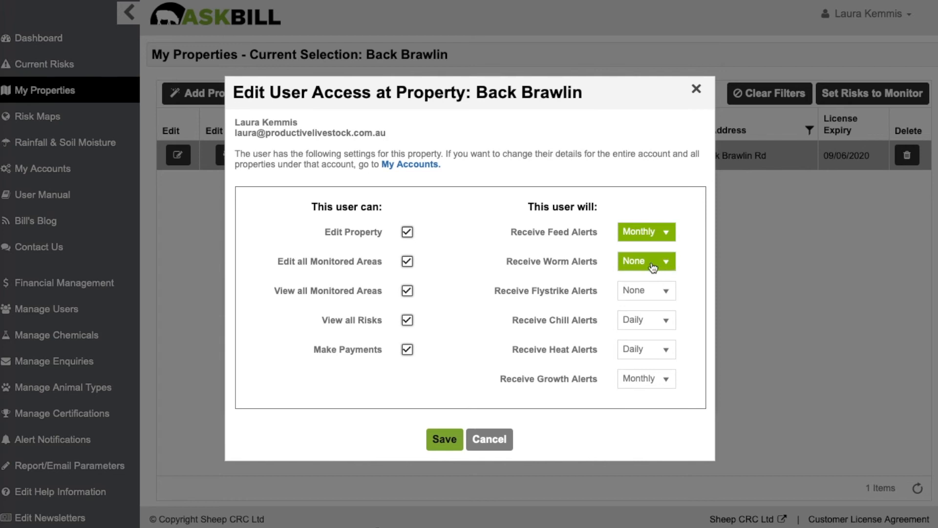
pyautogui.click(653, 267)
pyautogui.click(646, 332)
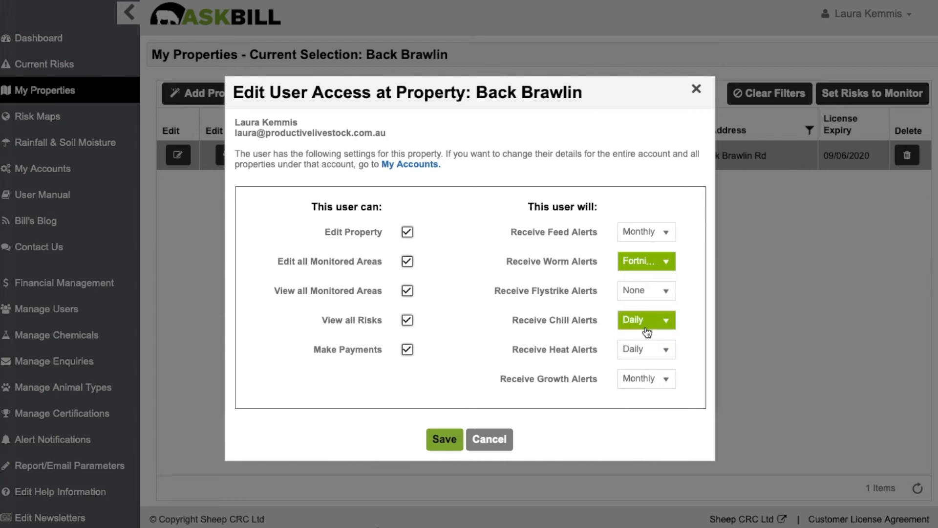
pyautogui.click(654, 293)
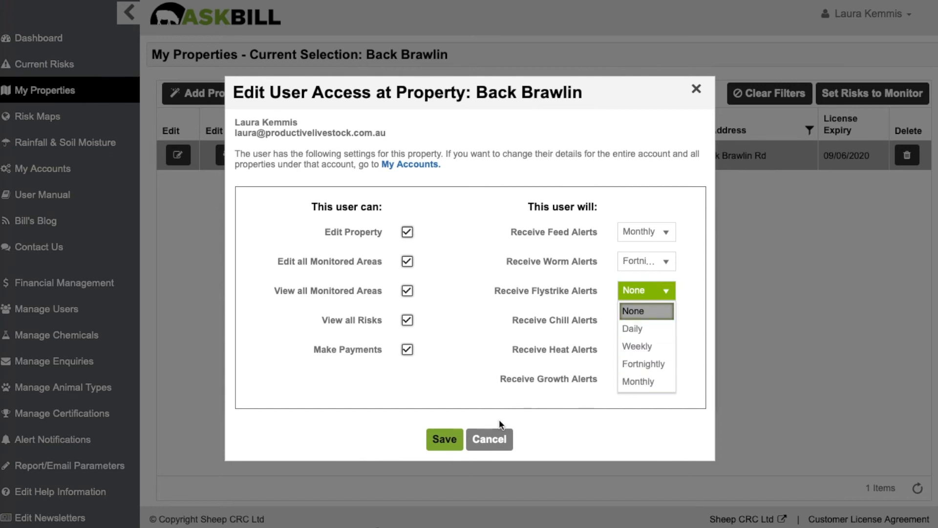
pyautogui.click(495, 439)
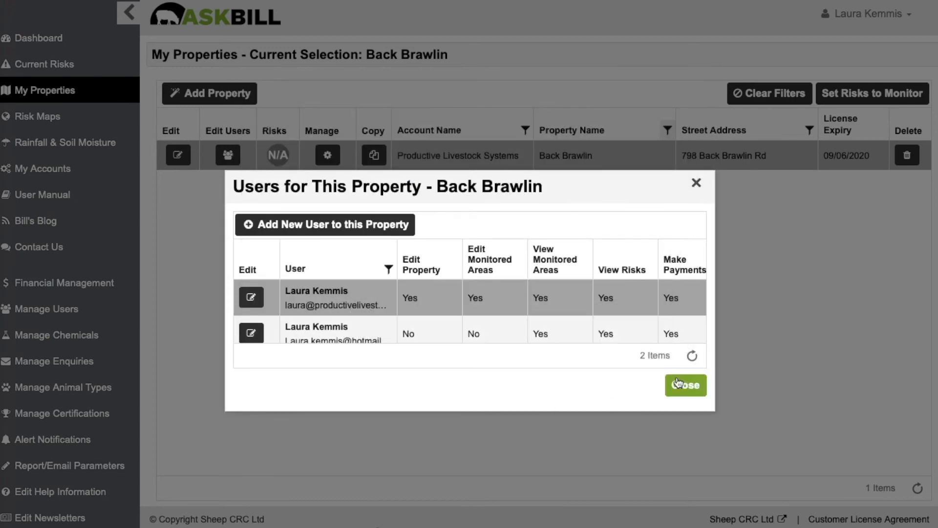
pyautogui.click(685, 384)
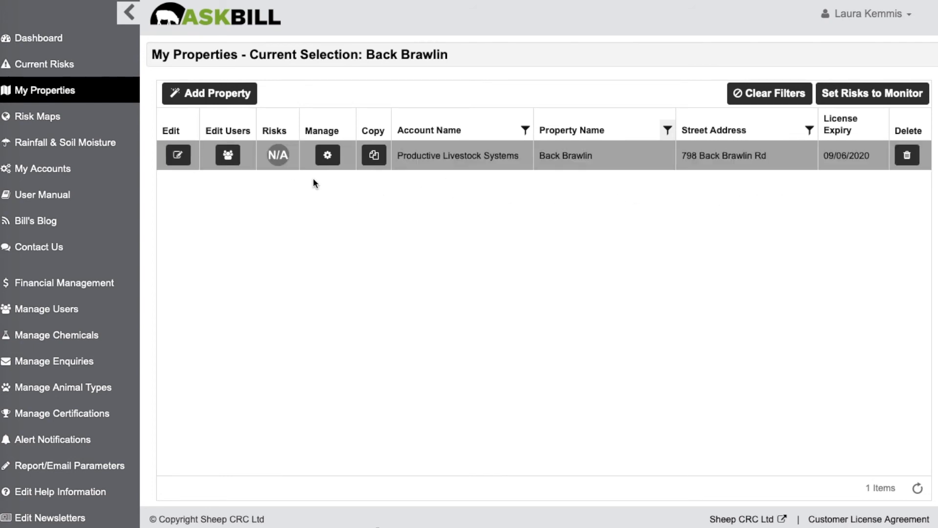
# - Review Back Brawlin's property details and management page without changing them, and go to the current risks
pyautogui.click(179, 155)
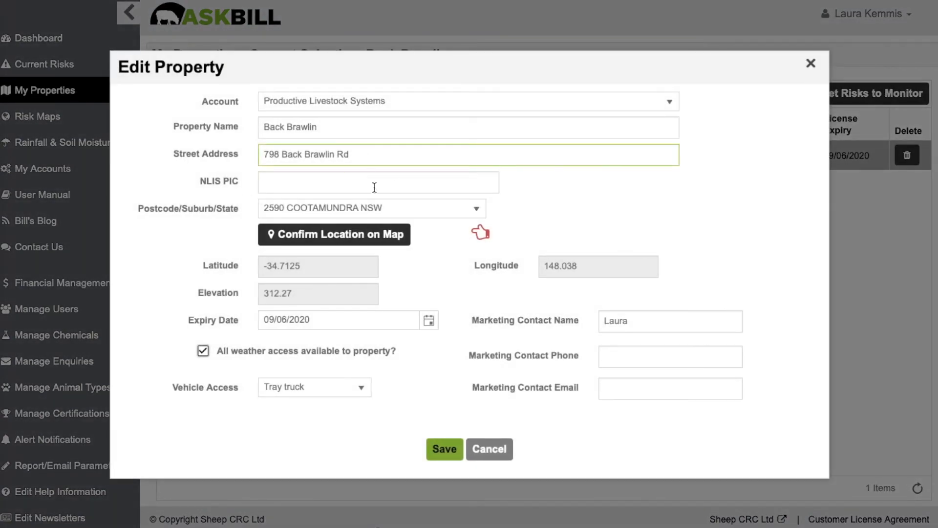
pyautogui.click(504, 450)
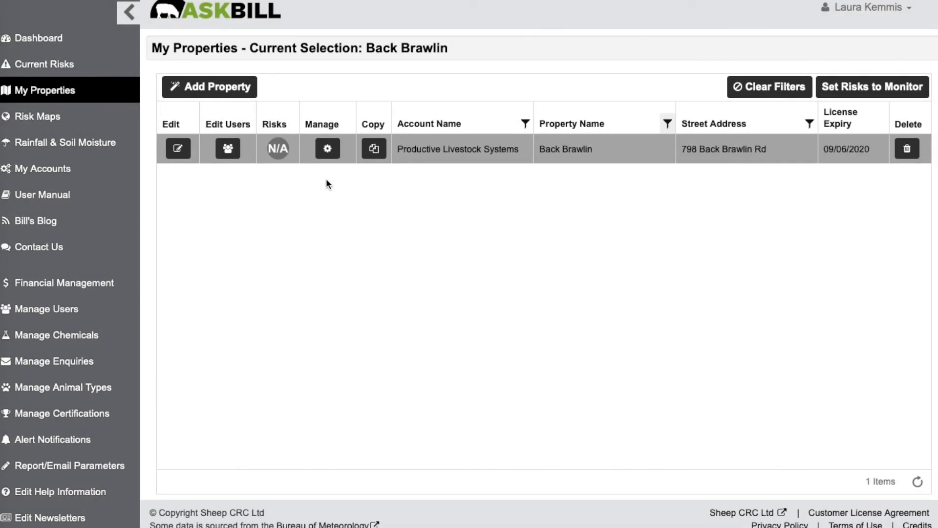
pyautogui.click(327, 149)
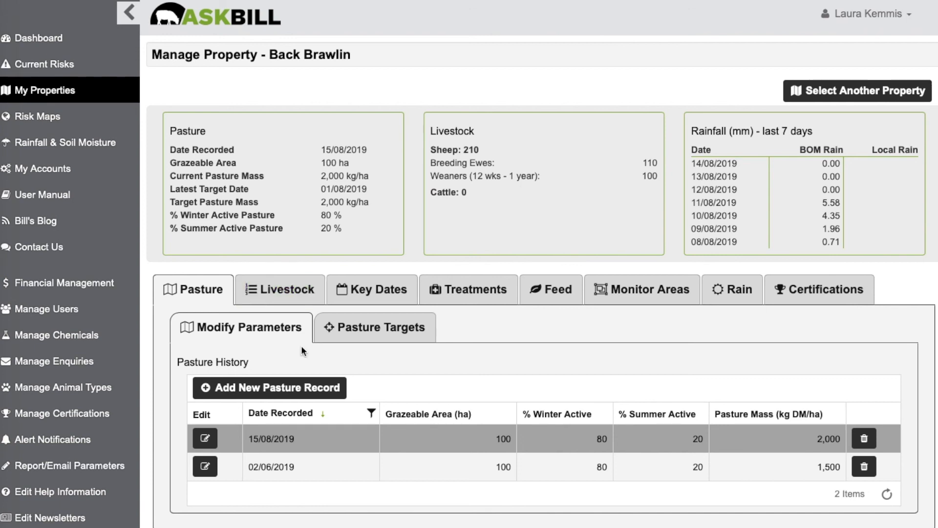
pyautogui.click(97, 68)
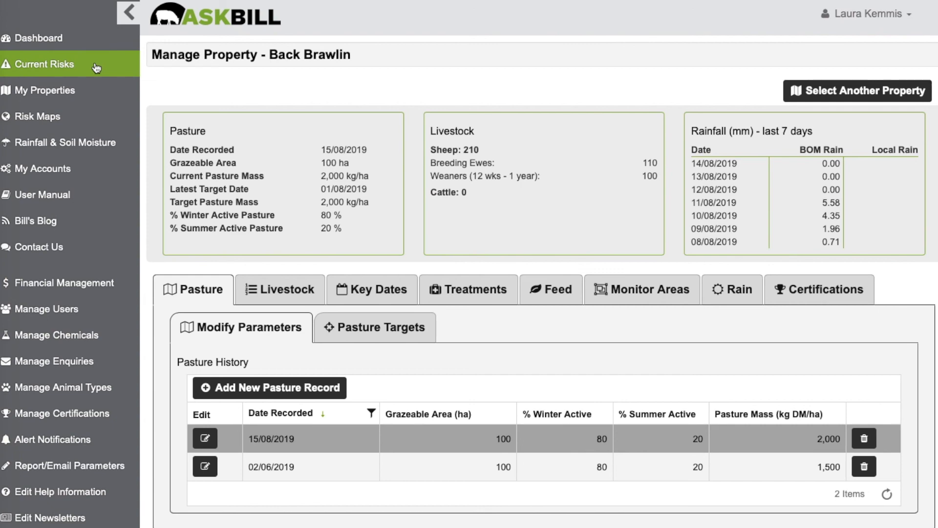